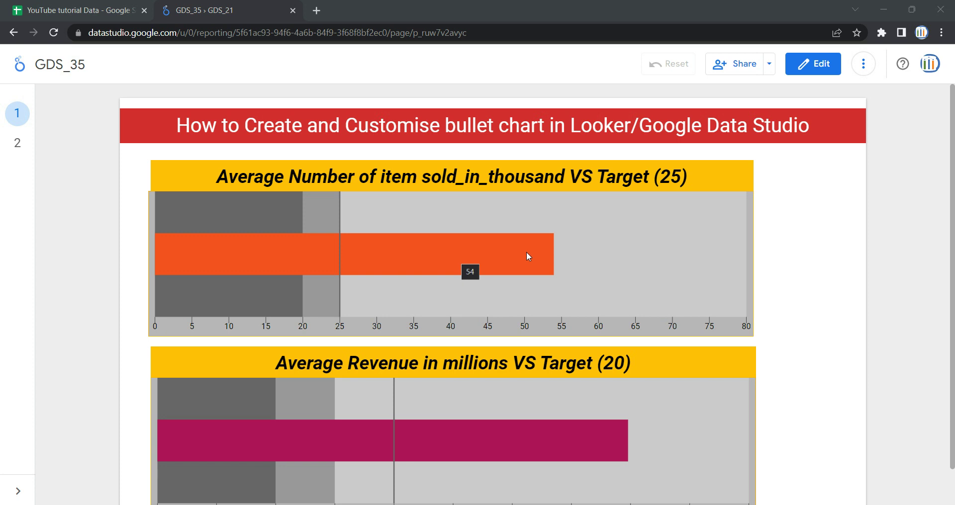
- Examine the two finished bullet charts on page 1, comparing average items sold and average revenue with their targets
scroll(330, 244, "down", 1)
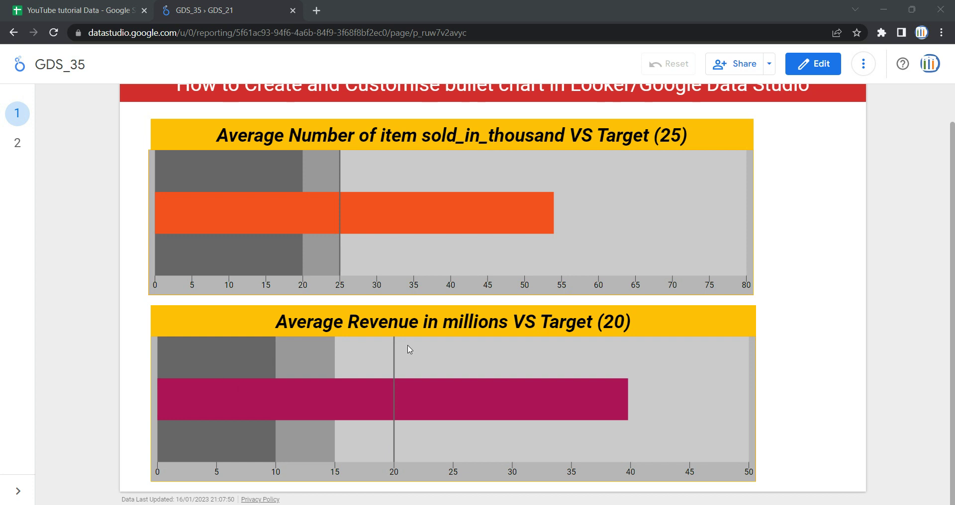
mouse_move(318, 210)
scroll(359, 255, "up", 1)
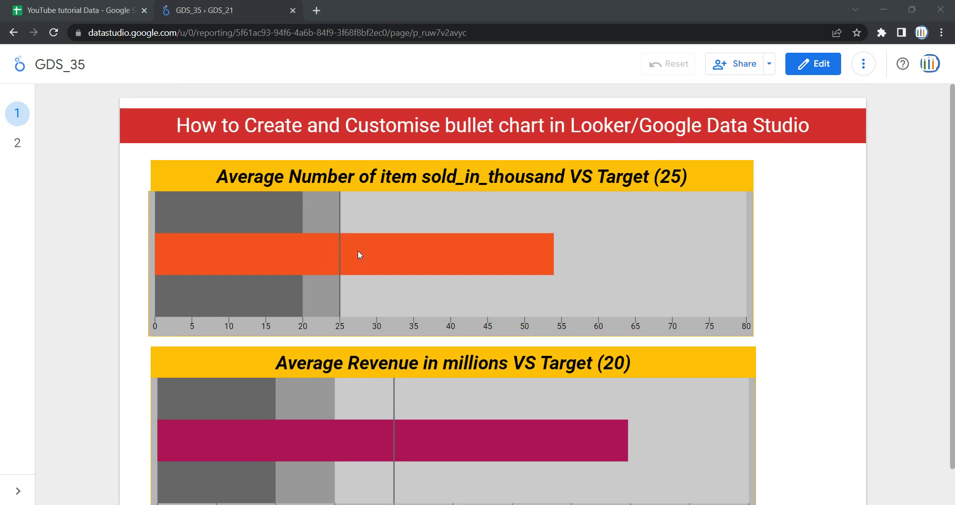
scroll(420, 249, "down", 1)
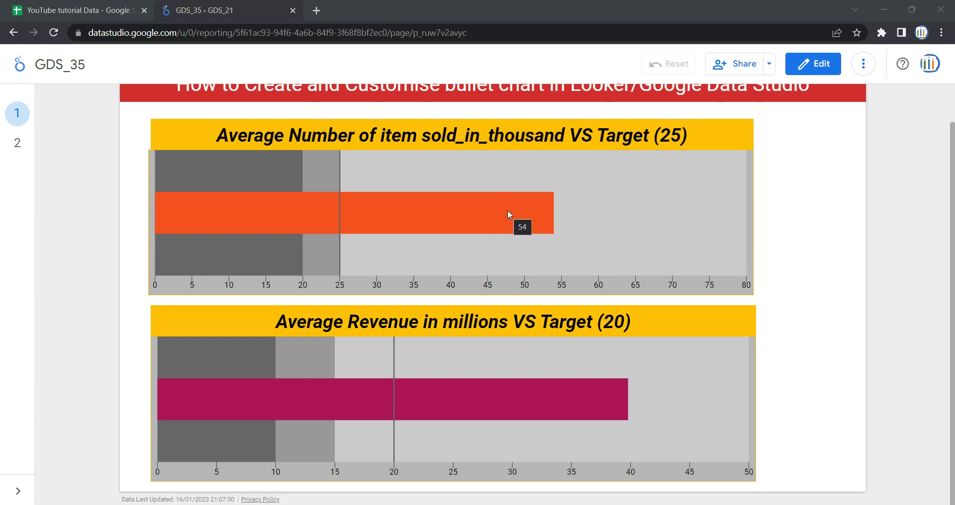
- Switch to the Google Sheets Pivot Data sheet and review the country code, items sold, date and revenue columns
left_click(85, 7)
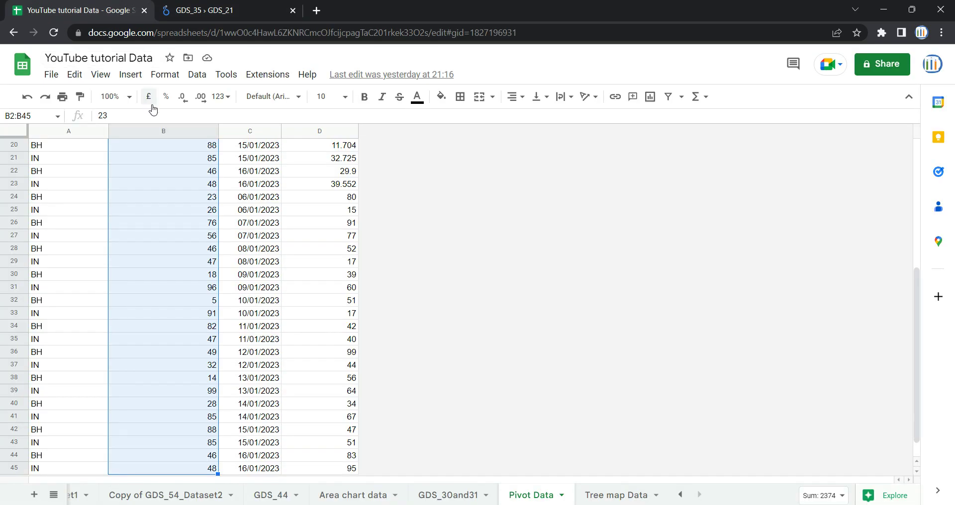
scroll(70, 209, "up", 4)
left_click(72, 211)
key("ctrl+Home")
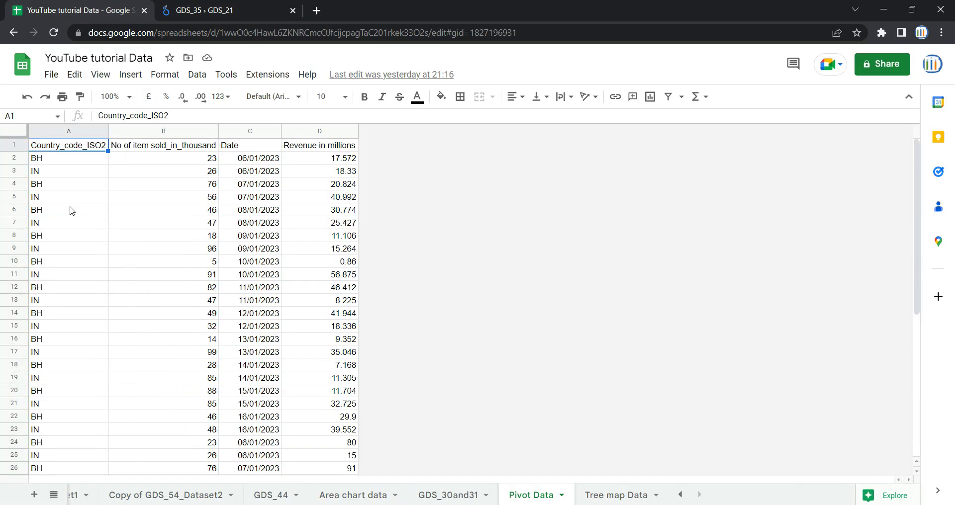
left_click(87, 131)
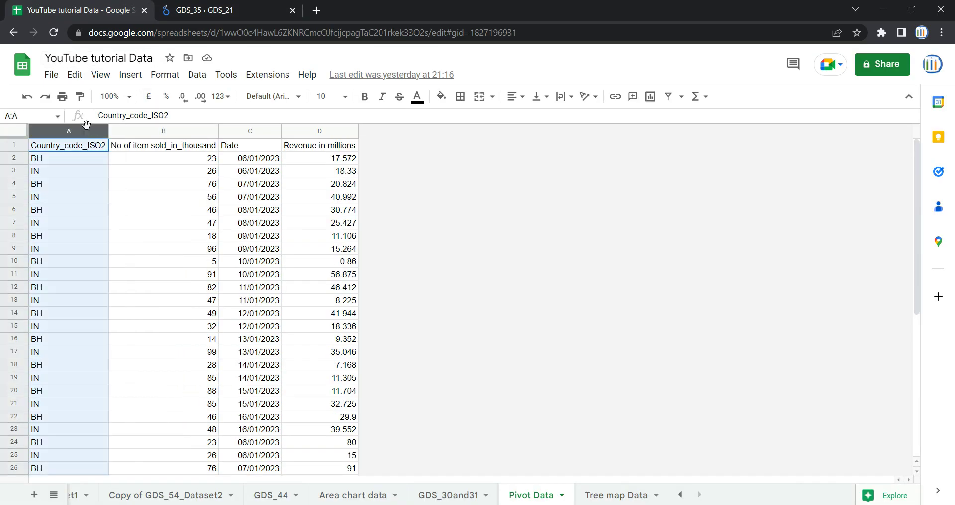
left_click(200, 130)
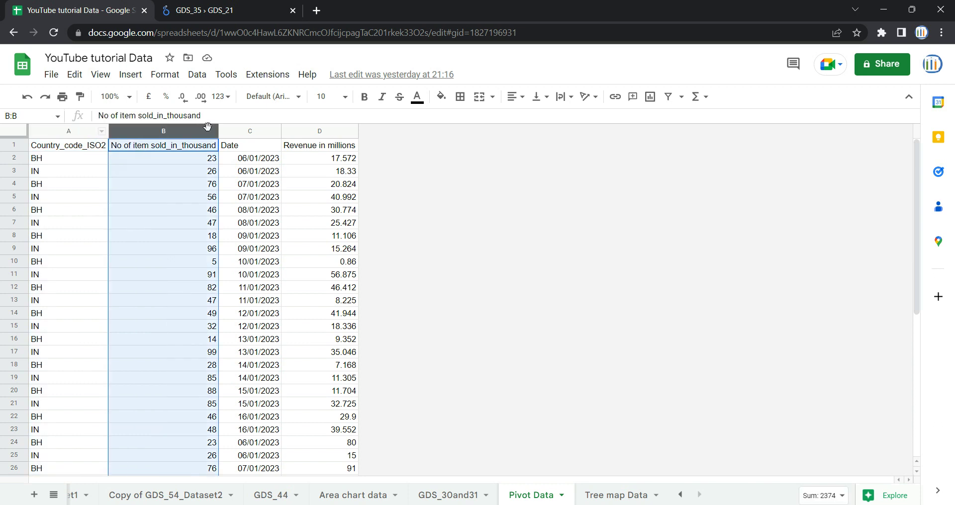
left_click(244, 131)
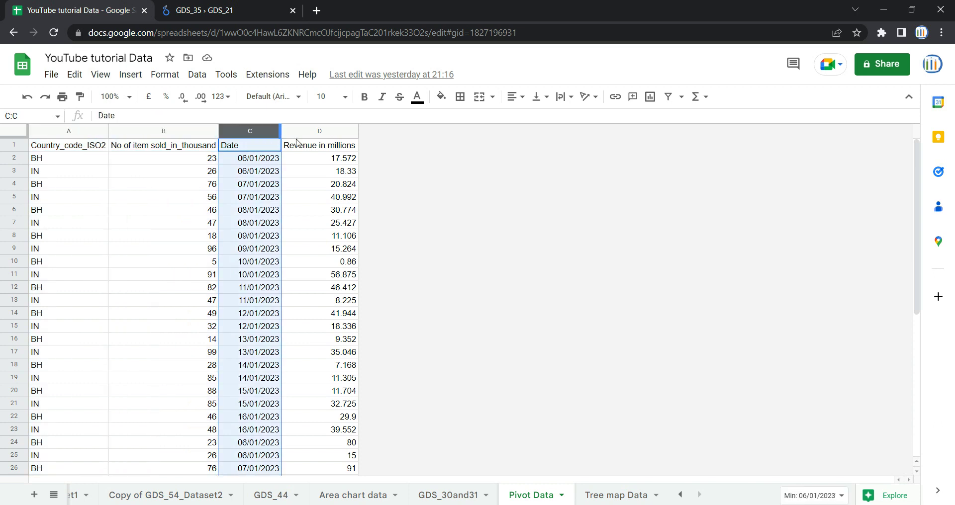
left_click(320, 132)
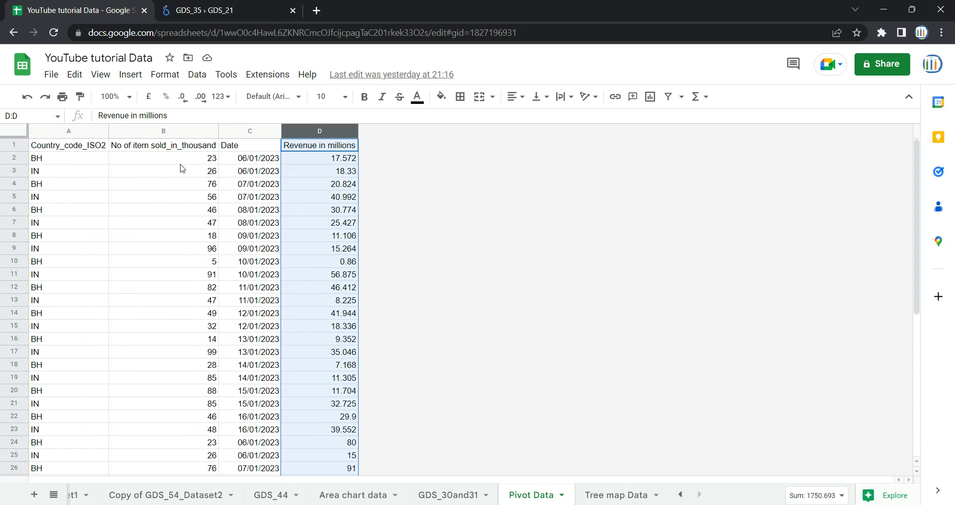
left_click(186, 132)
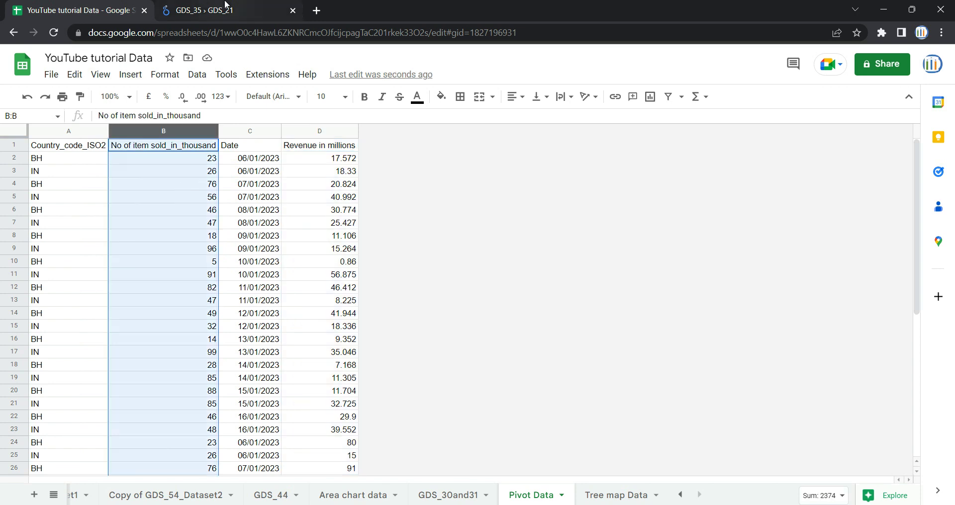
- Switch back to the GDS_35 report in Looker Studio, enter edit mode and open page 2
left_click(225, 5)
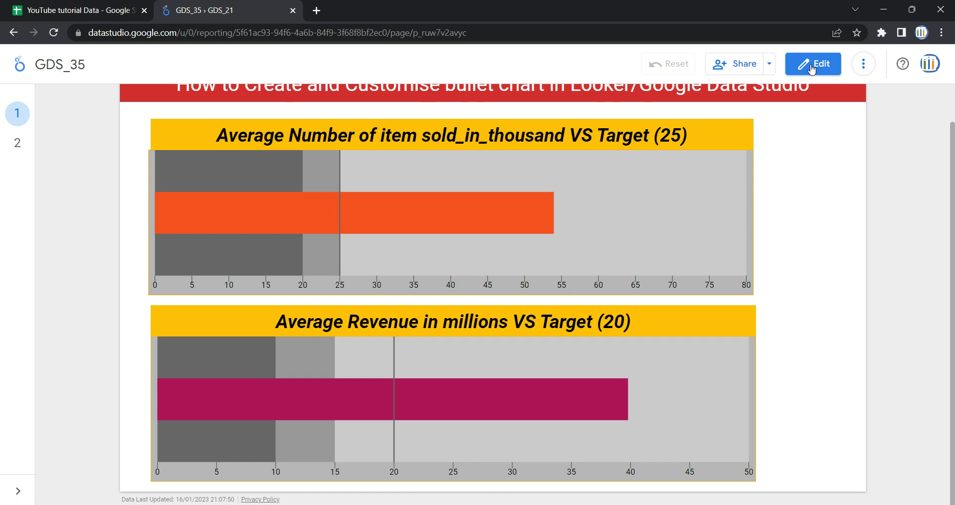
left_click(819, 65)
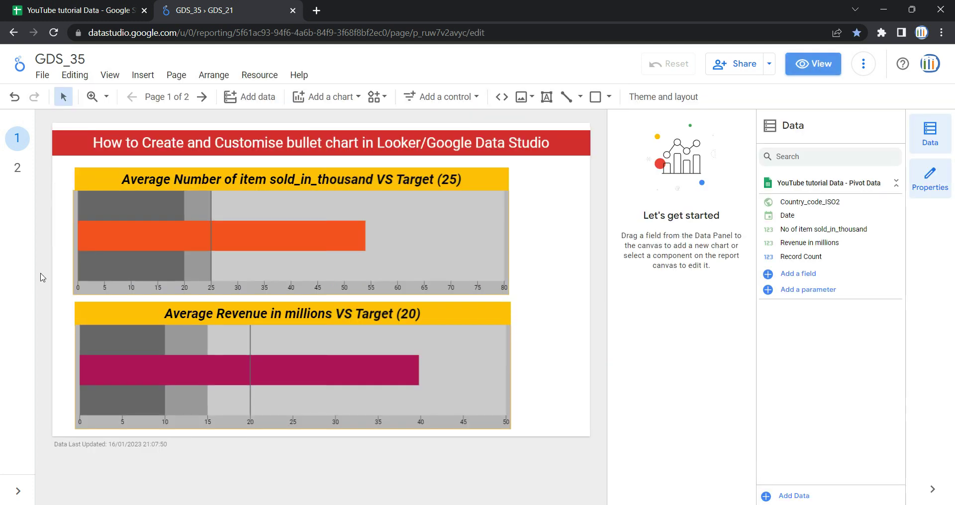
left_click(18, 169)
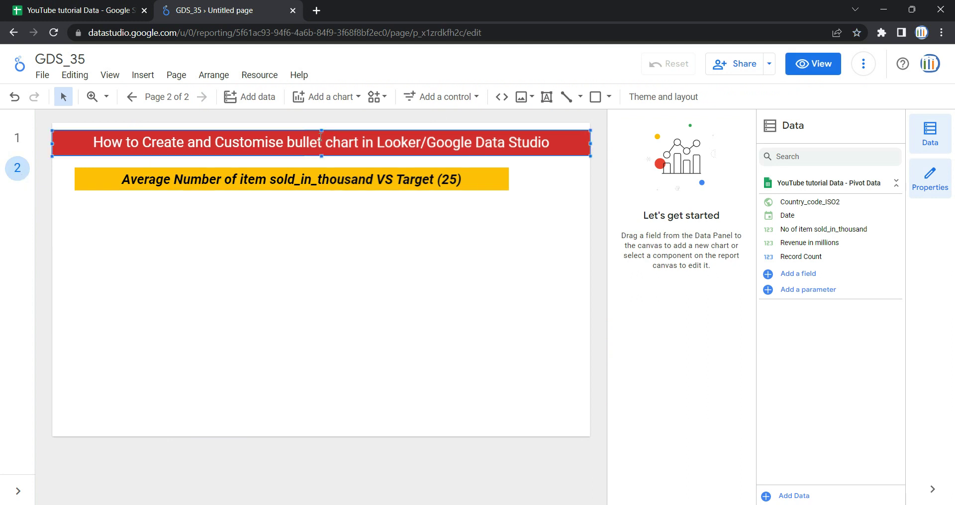
- Widen the yellow "Average Number of item sold_in_thousand VS Target (25)" heading on both sides to nearly the page's width
left_click(187, 179)
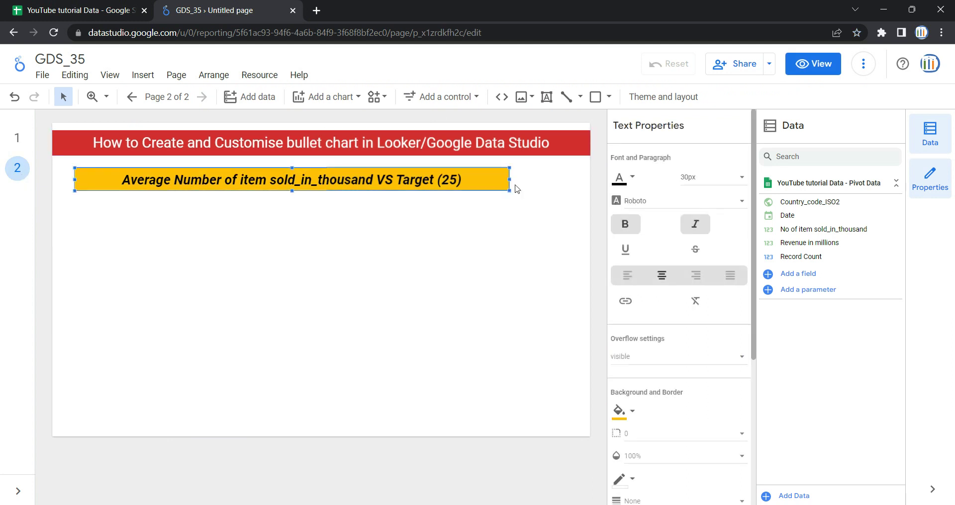
left_click_drag(509, 179, 573, 178)
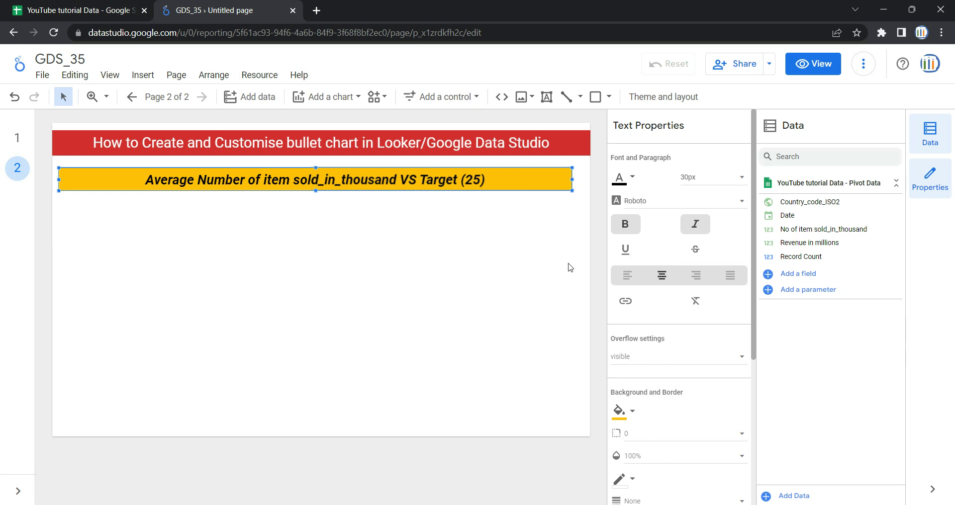
left_click(418, 239)
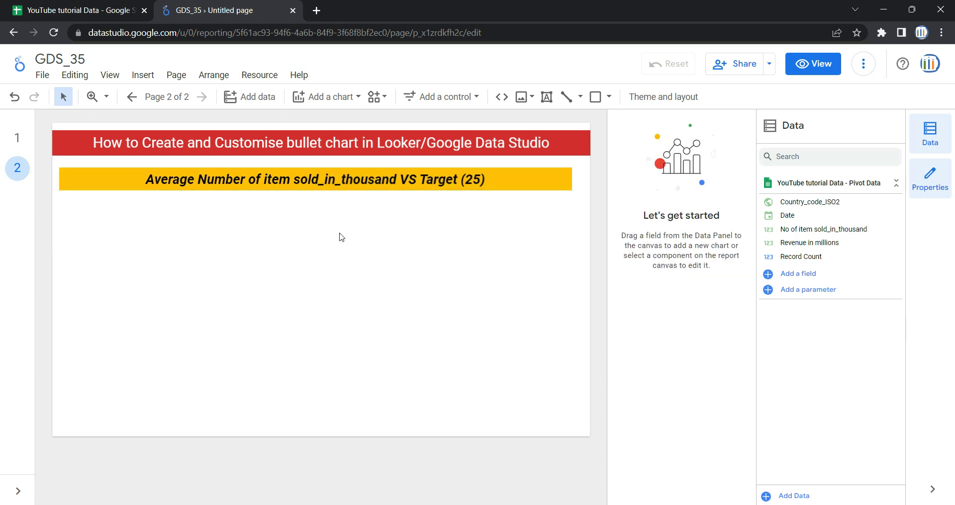
- Browse the Google connectors available for adding a data source to the report, without adding any
left_click(259, 75)
left_click(288, 98)
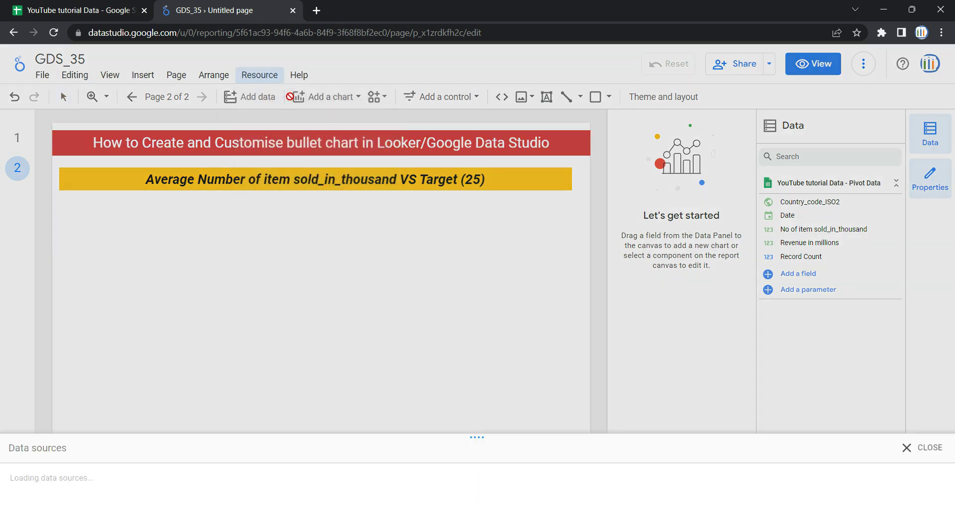
left_click(77, 181)
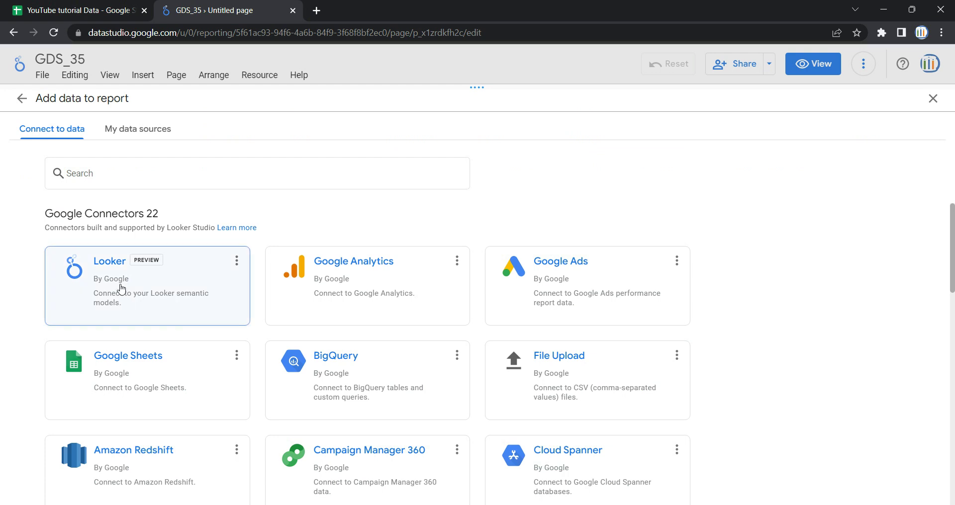
scroll(398, 254, "down", 3)
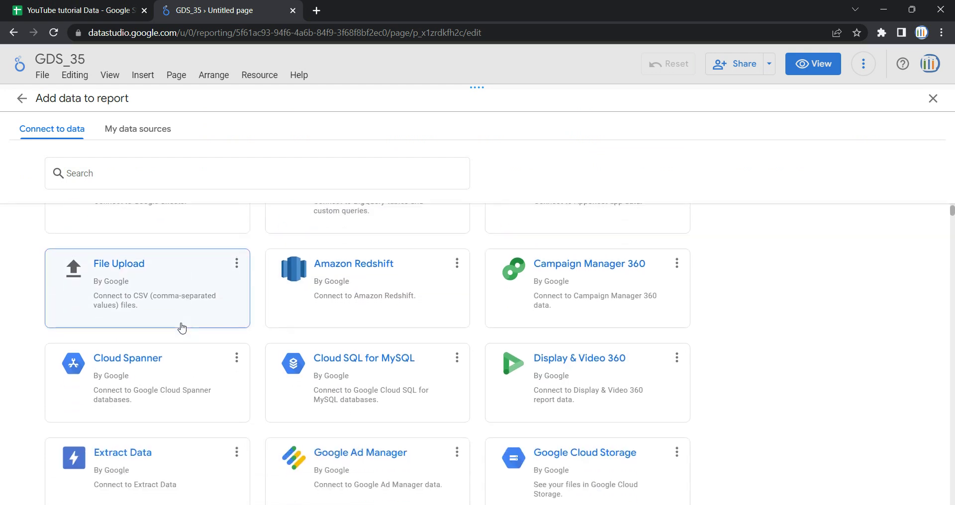
scroll(181, 326, "up", 4)
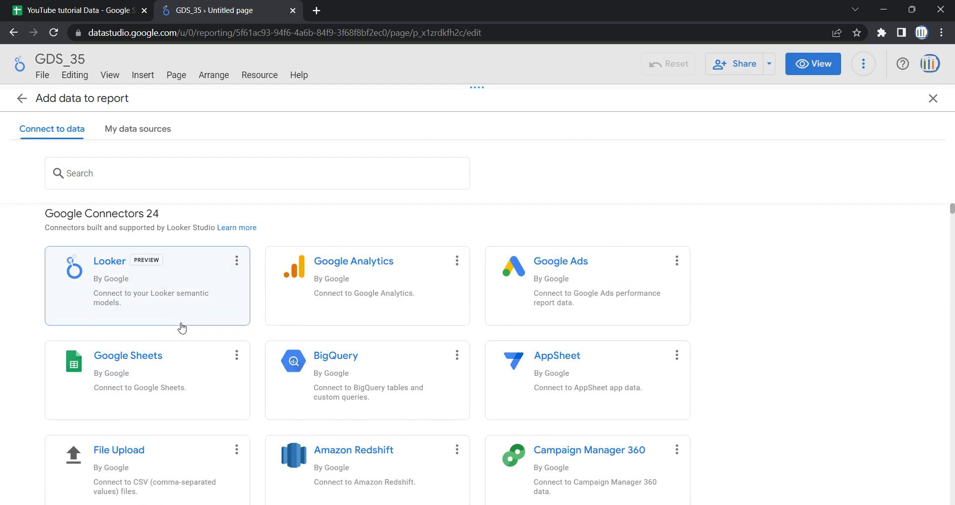
left_click(932, 99)
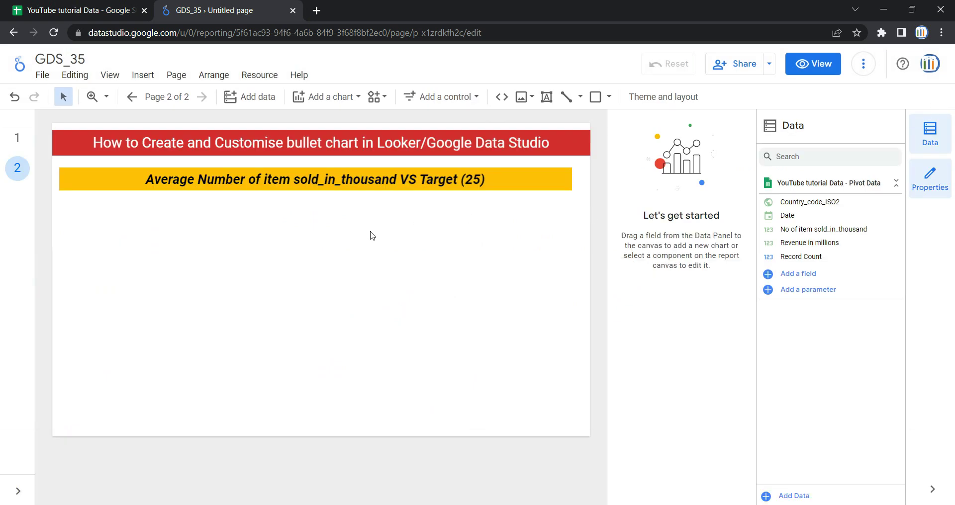
- Insert a bullet chart beneath the yellow heading on page 2
left_click(355, 98)
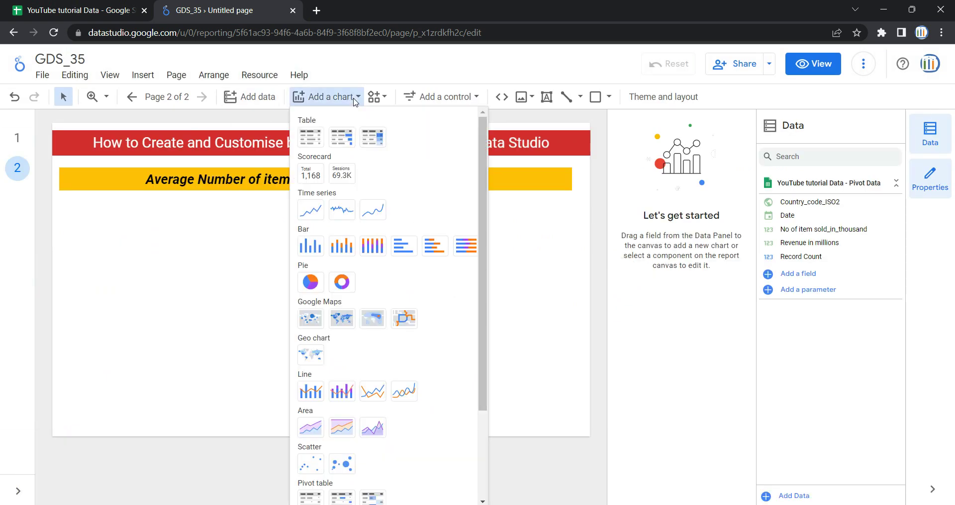
scroll(388, 327, "down", 3)
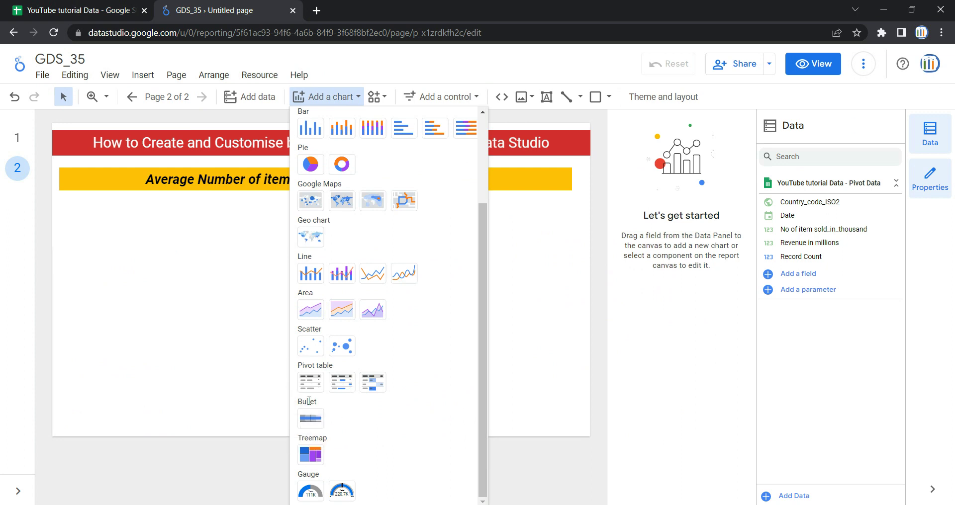
left_click(314, 417)
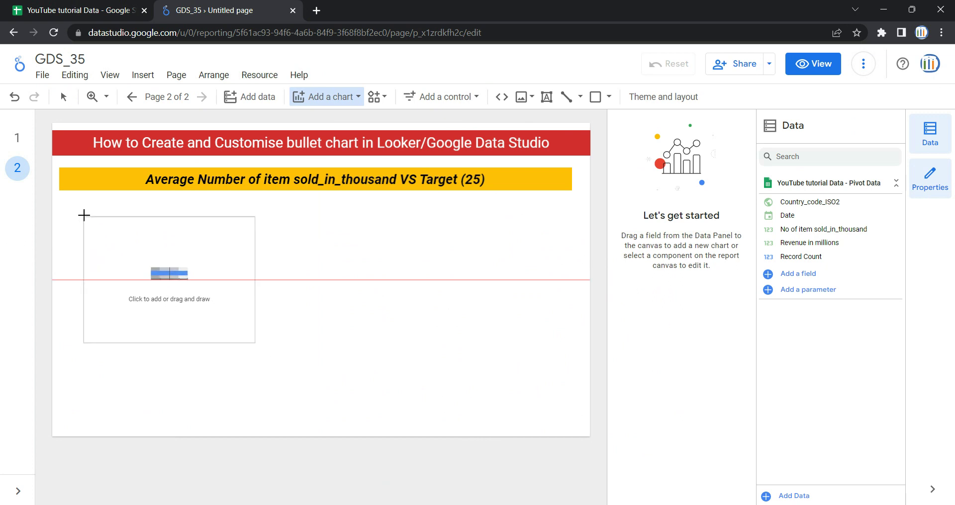
left_click(83, 211)
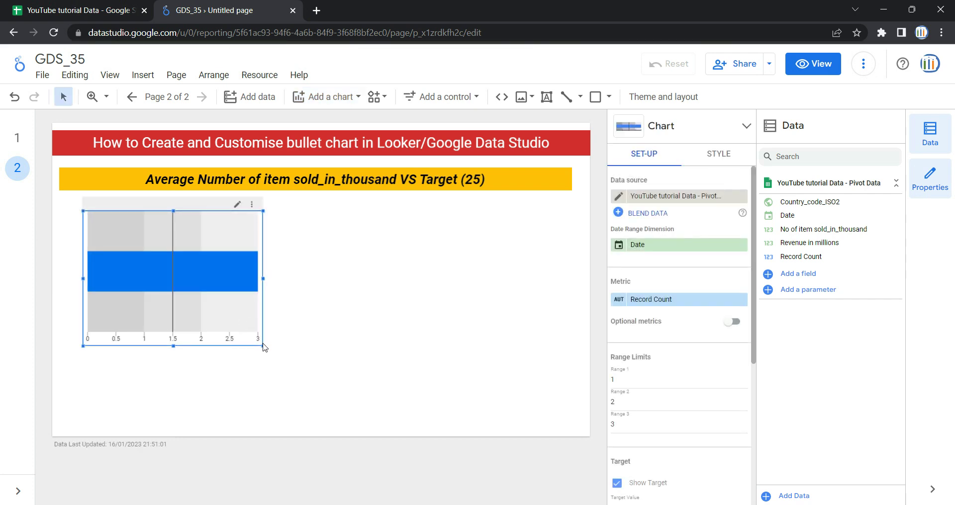
- Enlarge the bullet chart and place it directly under the yellow heading, matching the heading's full width
left_click_drag(263, 346, 552, 341)
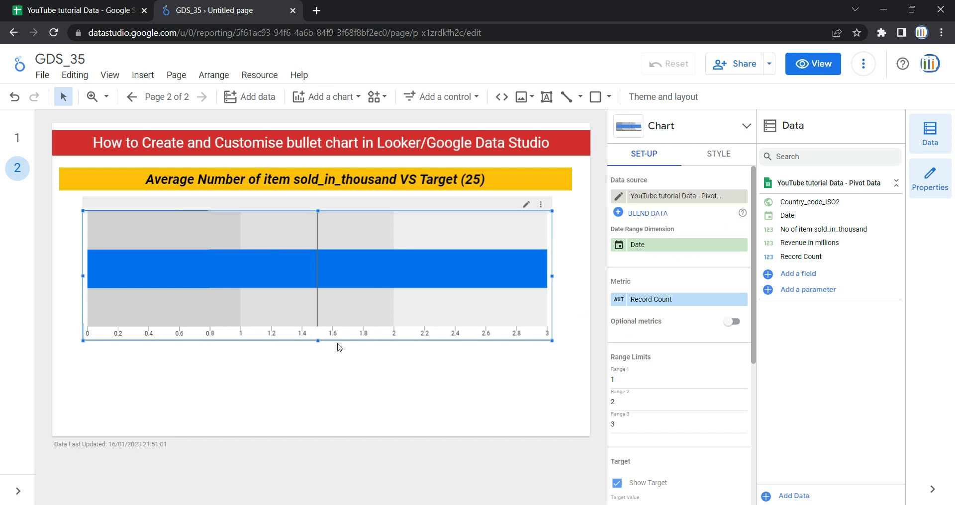
left_click_drag(348, 203, 324, 195)
left_click_drag(528, 264, 573, 263)
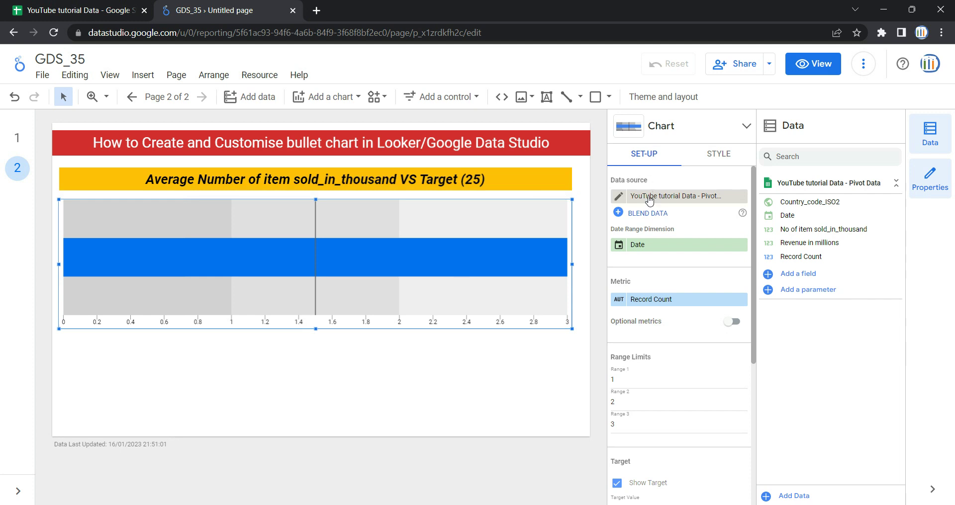
- Review the bullet chart's setup and style options, including its metric, range limits and target
scroll(671, 301, "down", 5)
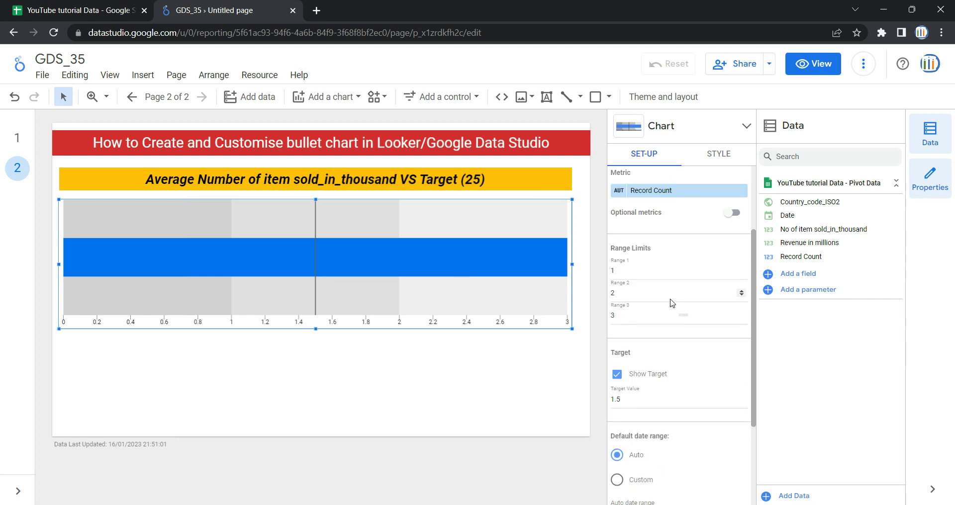
scroll(696, 298, "up", 5)
left_click(716, 153)
scroll(680, 378, "down", 5)
scroll(681, 378, "up", 5)
left_click(644, 153)
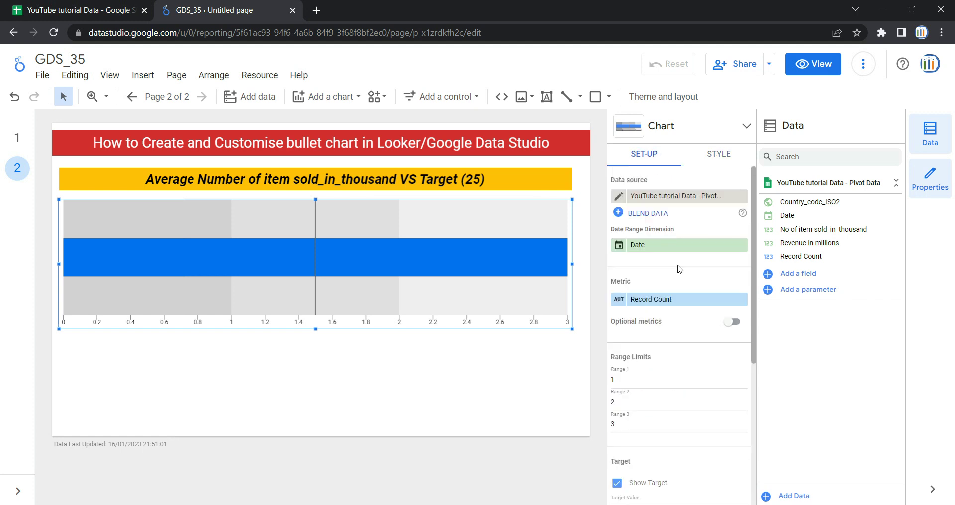
scroll(659, 381, "down", 2)
scroll(657, 381, "up", 2)
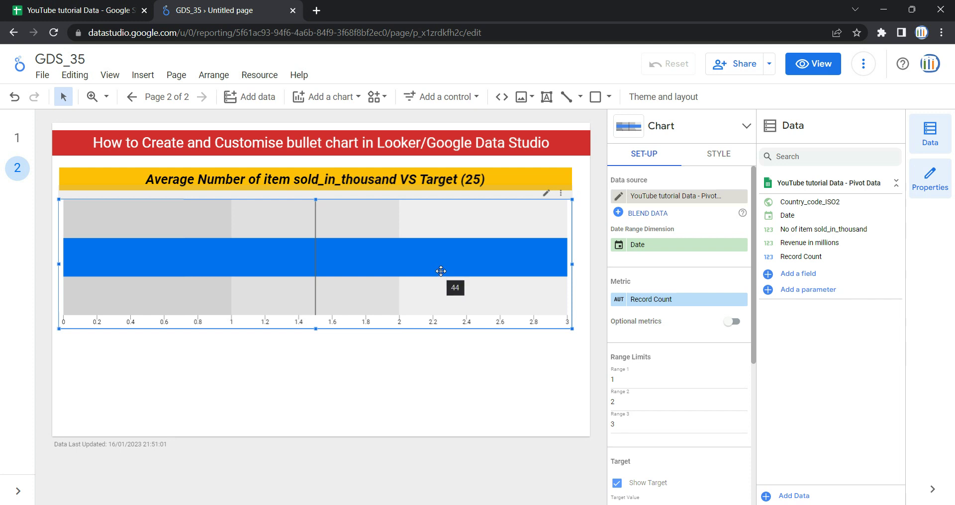
- Look through the added and available data sources for the bullet chart, keeping YouTube tutorial Data - Pivot Data
left_click(671, 198)
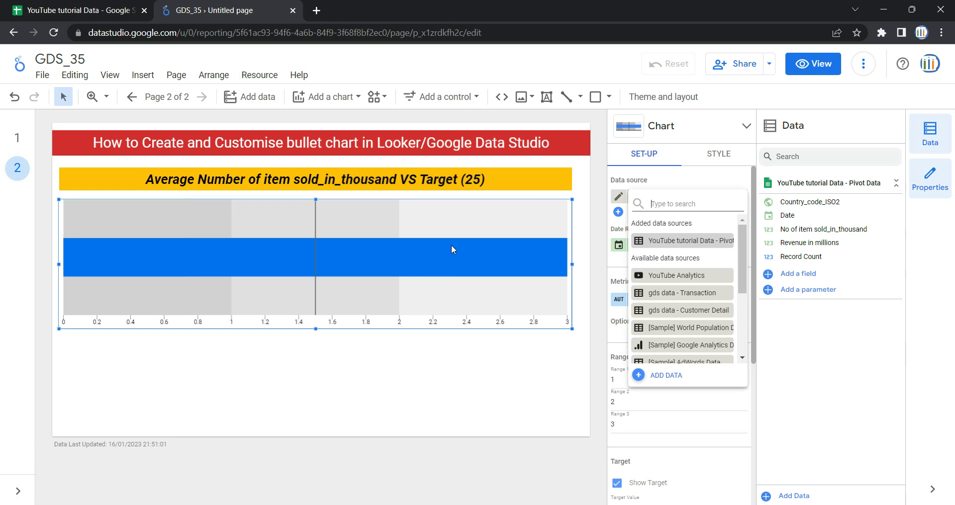
left_click(646, 178)
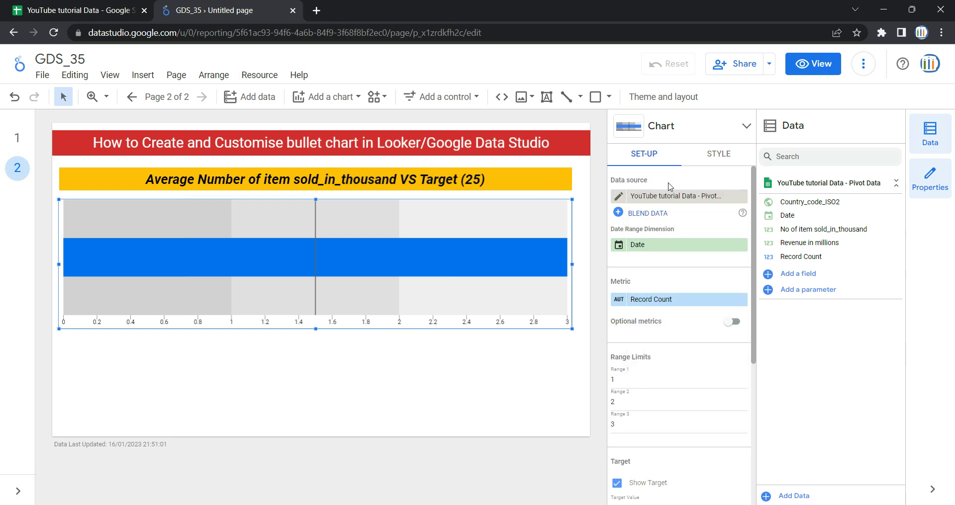
left_click(665, 201)
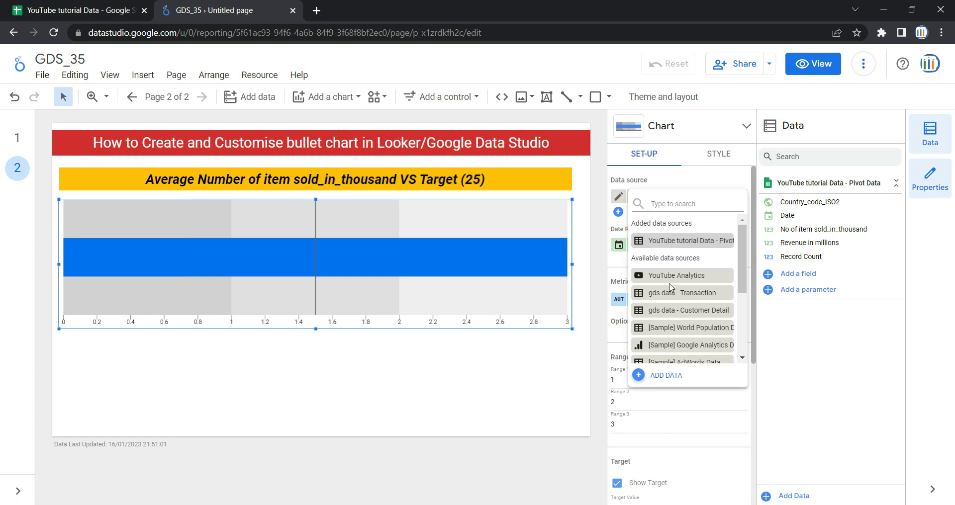
scroll(680, 319, "down", 3)
scroll(679, 320, "up", 2)
scroll(680, 320, "up", 1)
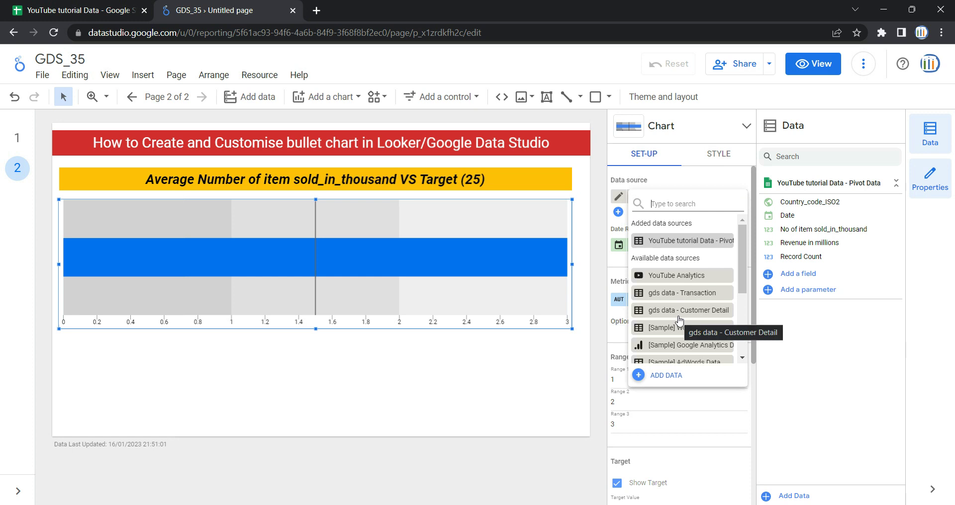
key("Escape")
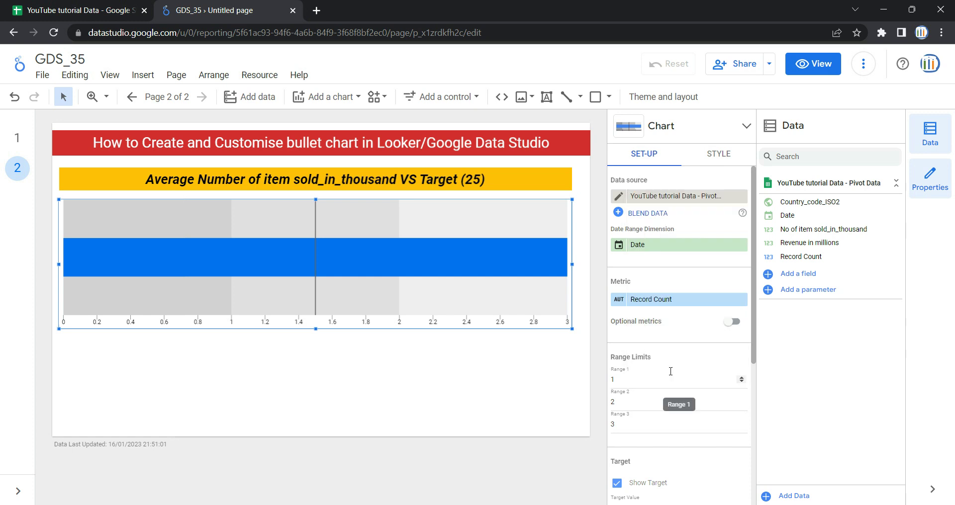
- Browse the available Google connectors for adding data to the report, and leave without adding any
left_click(790, 496)
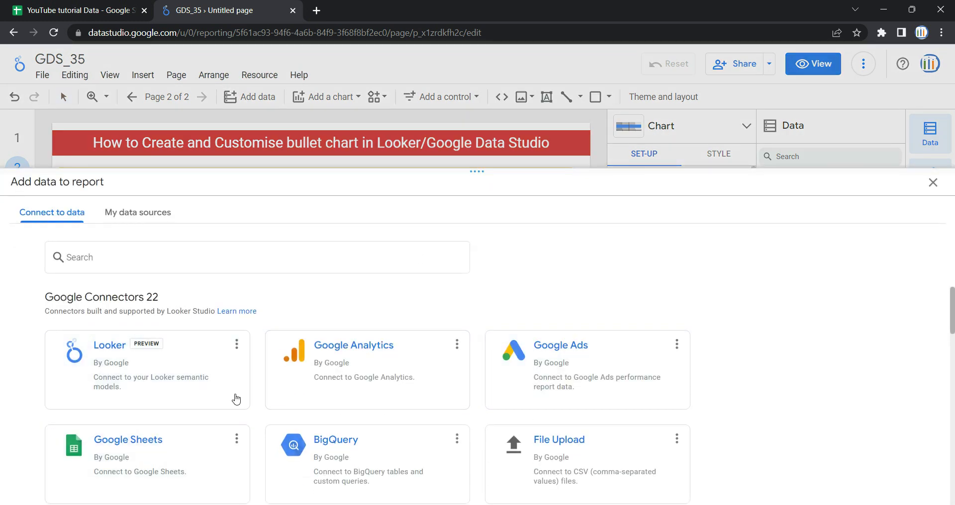
scroll(316, 353, "down", 3)
scroll(174, 367, "up", 3)
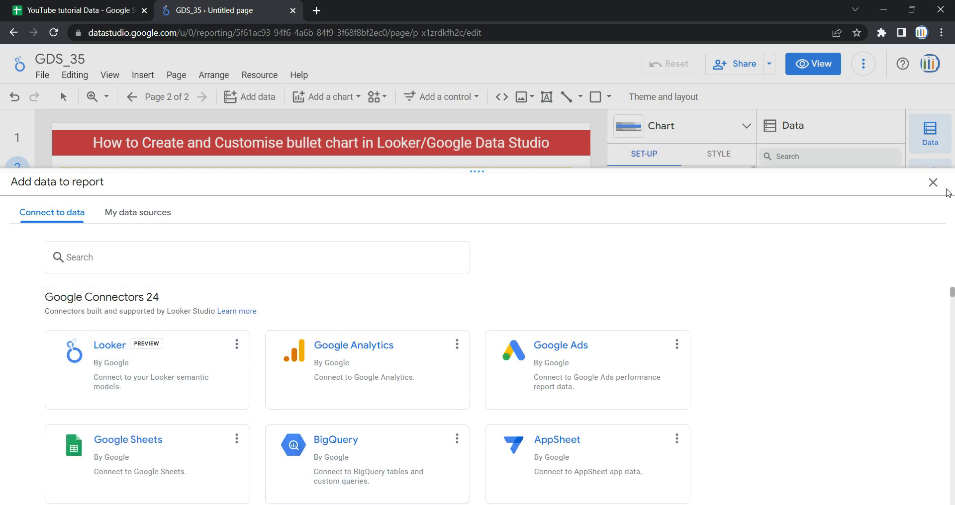
left_click(933, 183)
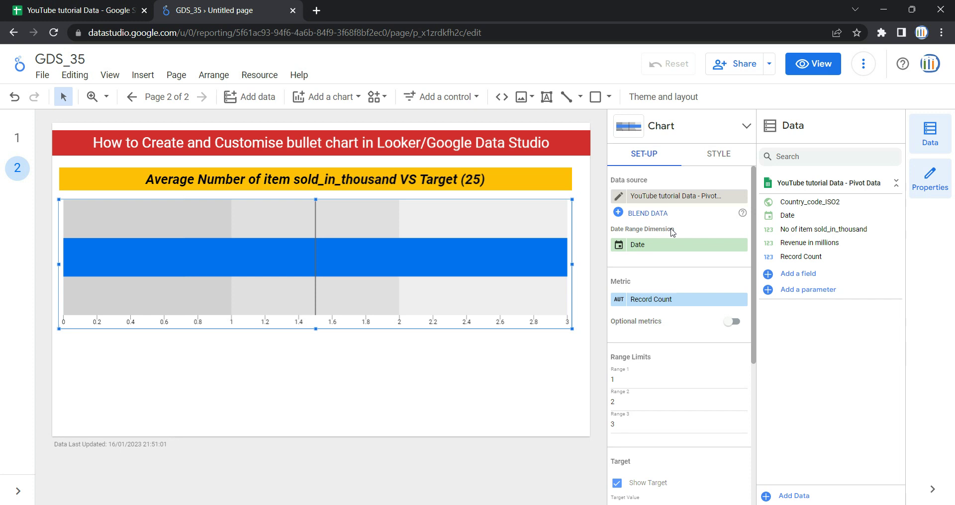
- Check the bullet chart's bar value, then examine the Date column on the Pivot Data sheet of the source spreadsheet
mouse_move(419, 266)
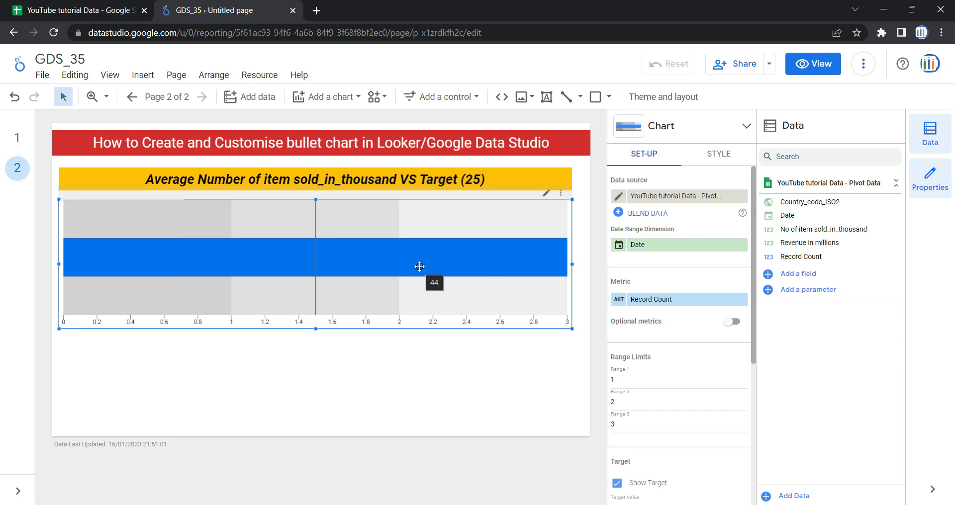
left_click(88, 11)
left_click(195, 223)
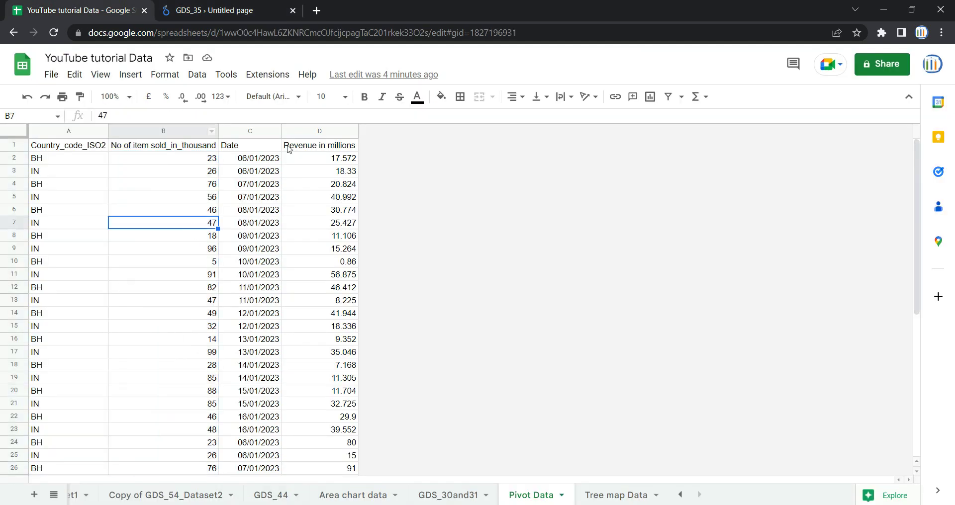
left_click(246, 130)
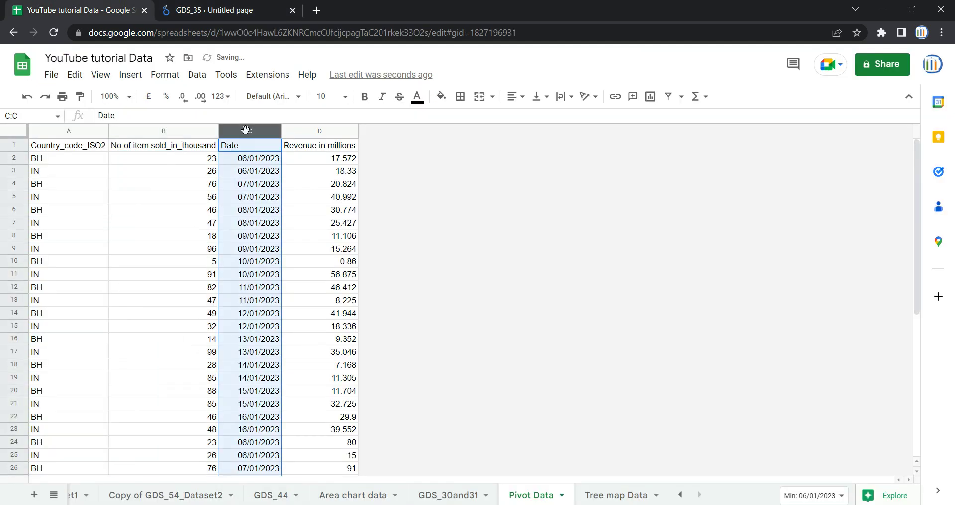
left_click(234, 11)
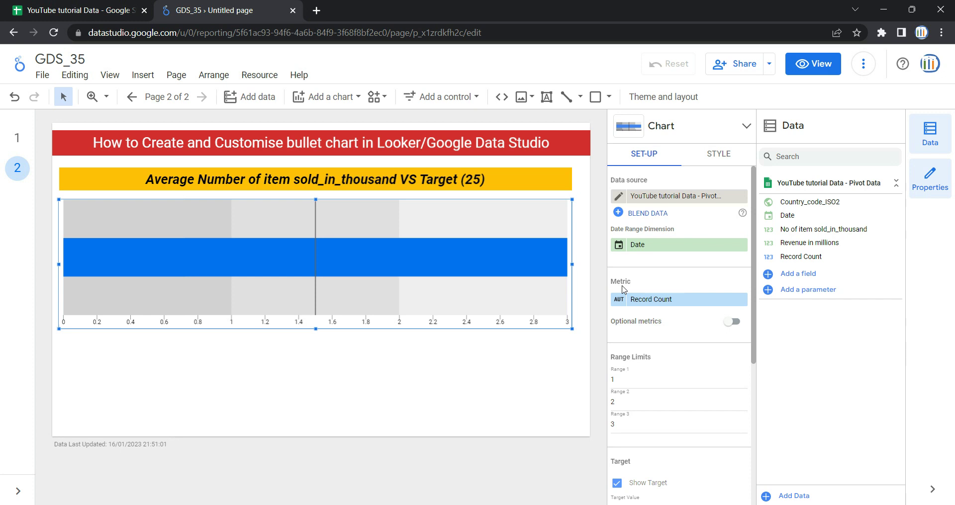
- Review the setup of the finished items-sold bullet chart on page 1 and return to page 2
left_click(18, 142)
left_click(473, 262)
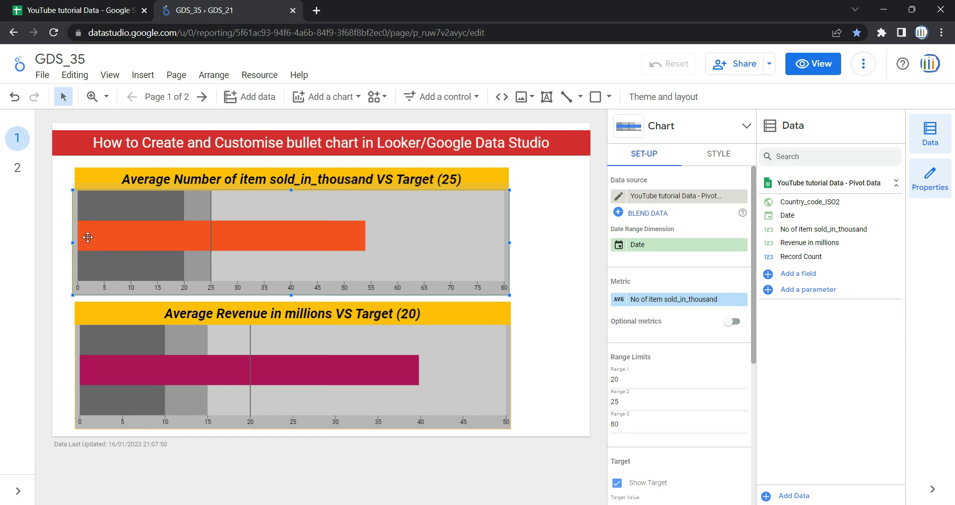
left_click(17, 168)
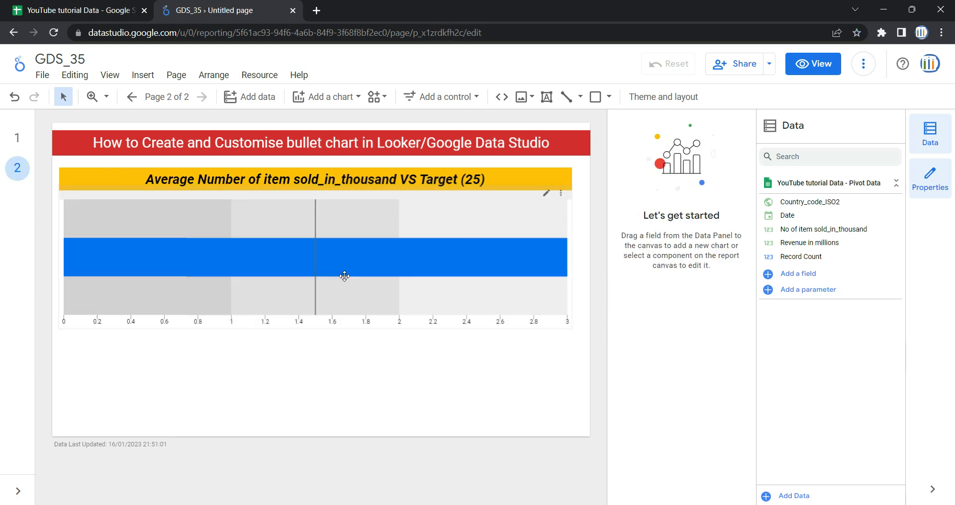
- Replace the page 2 bullet chart's Record Count metric with No of item sold_in_thousand
left_click(396, 260)
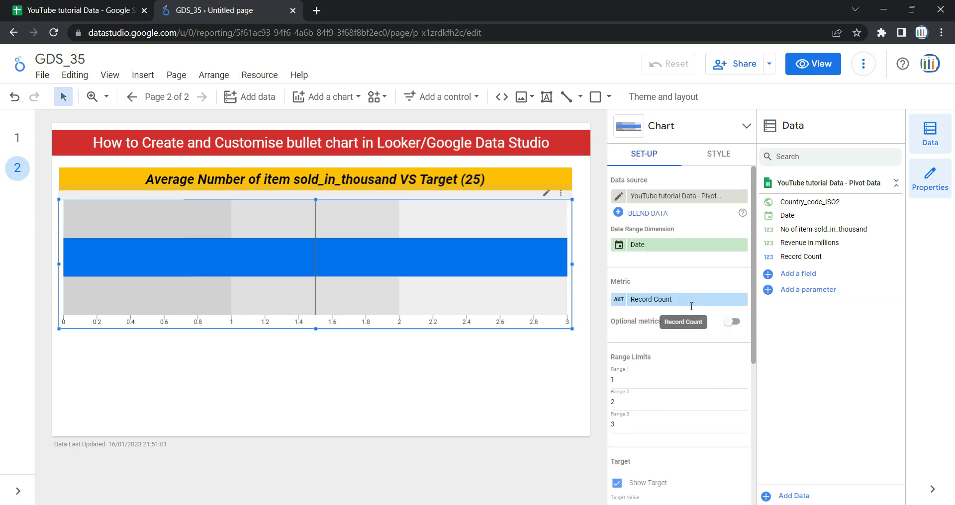
left_click(674, 299)
left_click(698, 380)
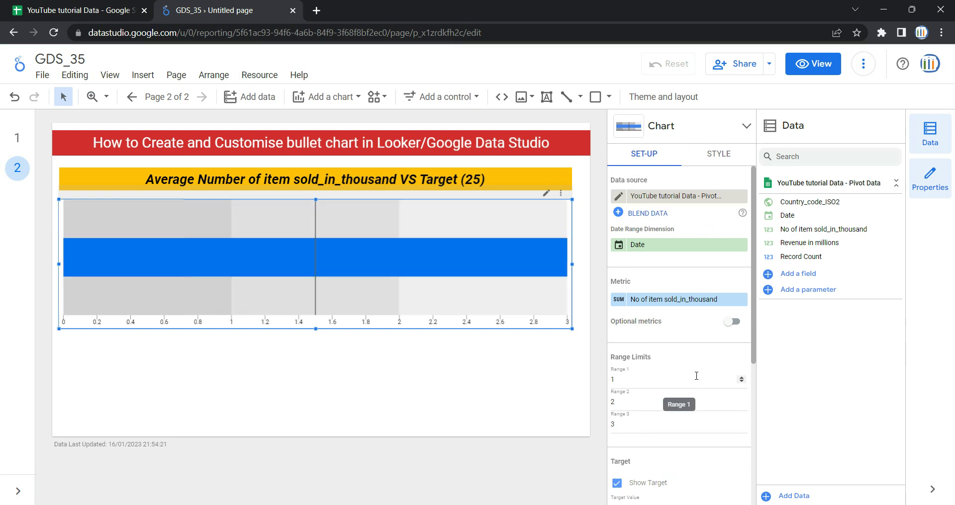
- Enable optional metrics for the bullet chart without adding one, and preview the report in view mode
left_click(738, 322)
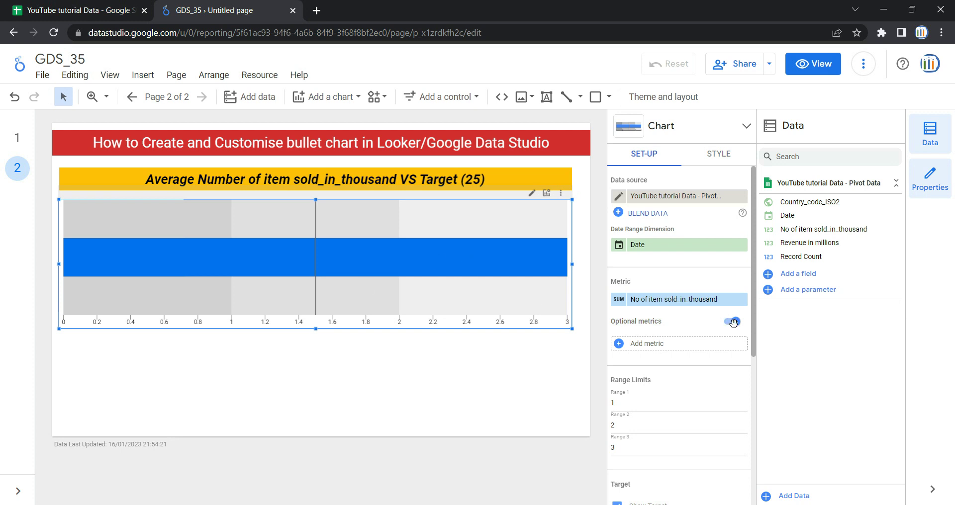
left_click(733, 322)
left_click(733, 322)
left_click(832, 69)
left_click(140, 493)
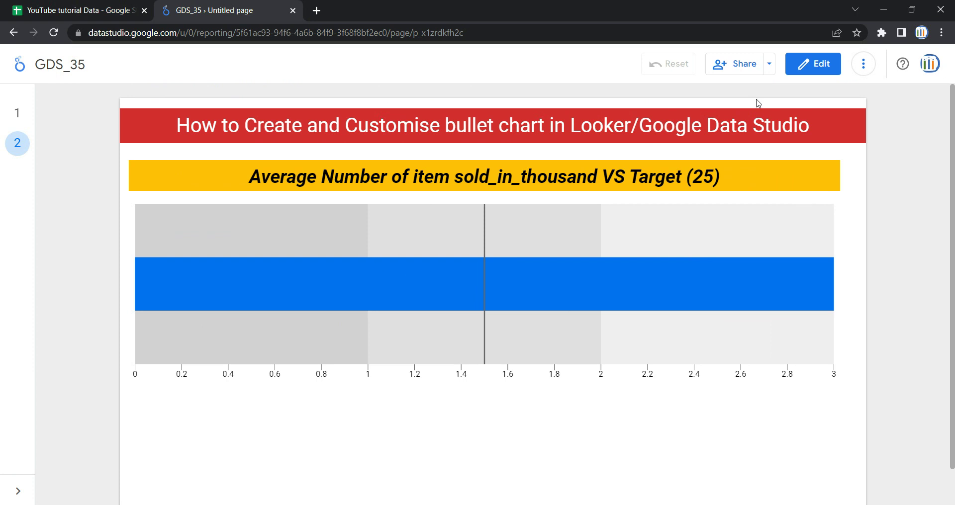
left_click(803, 63)
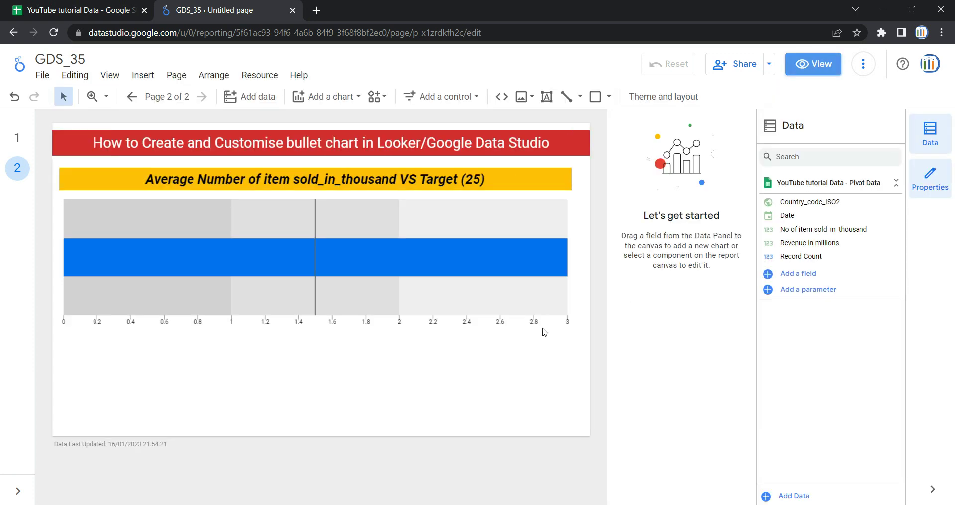
- Disable optional metrics for the bullet chart and check the chart's options in view mode
left_click(531, 309)
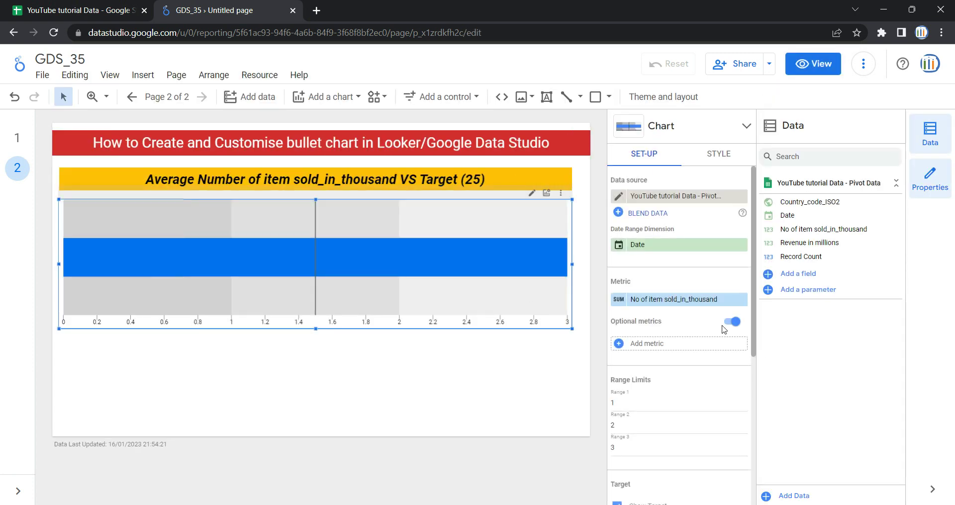
left_click(731, 321)
left_click(802, 64)
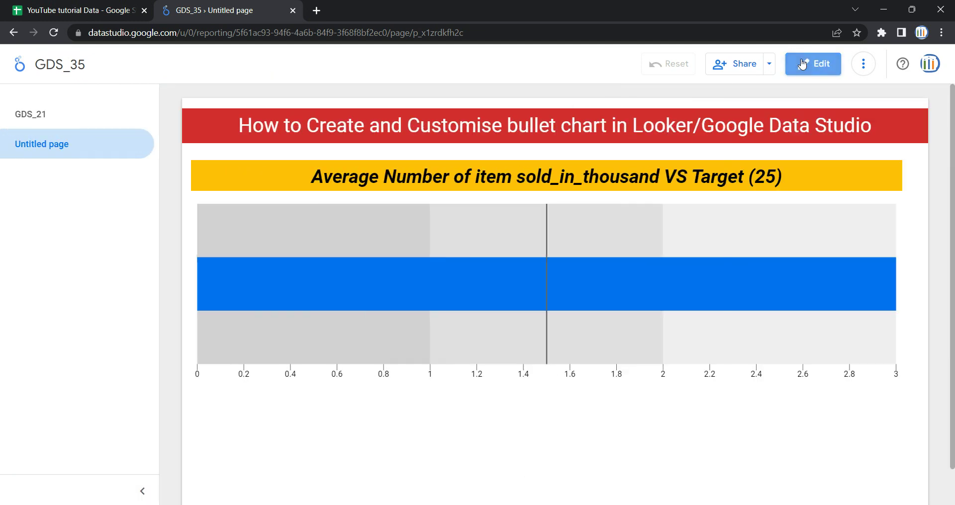
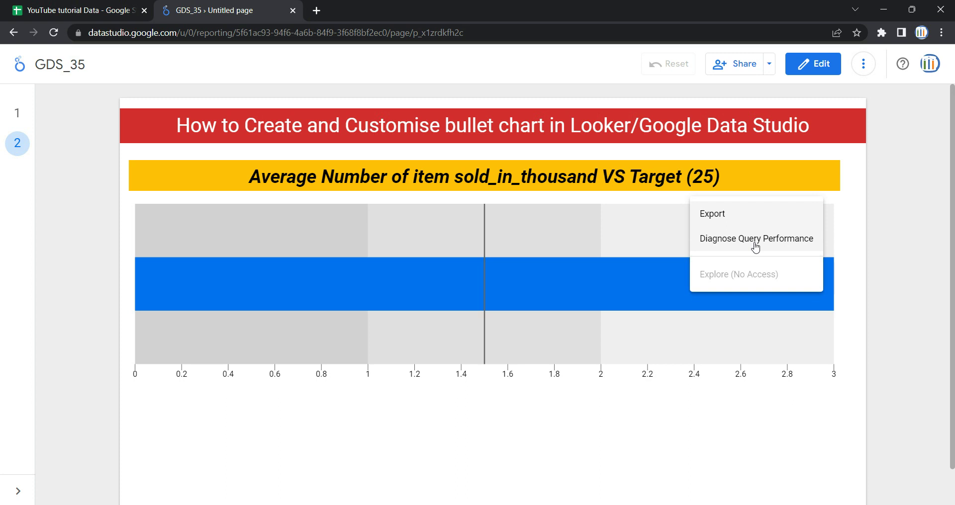
left_click(667, 440)
mouse_move(602, 283)
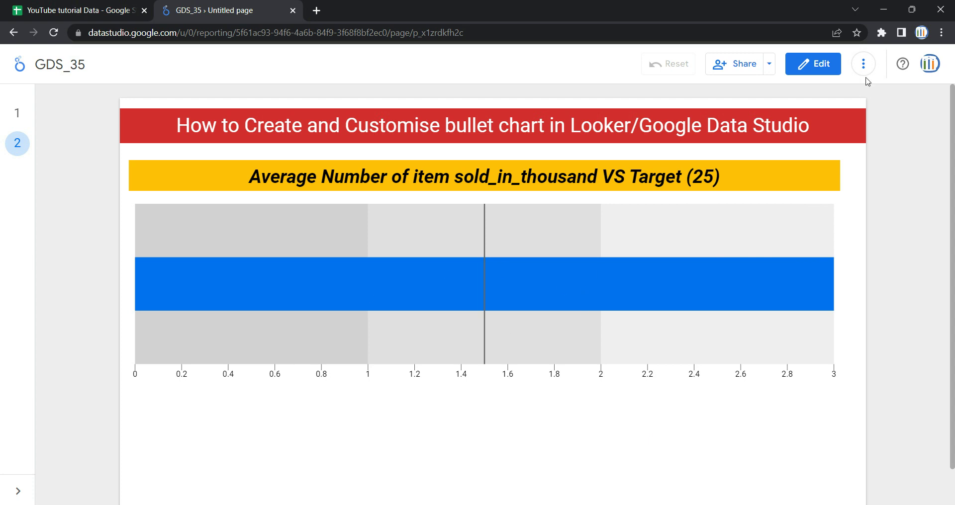
left_click(812, 63)
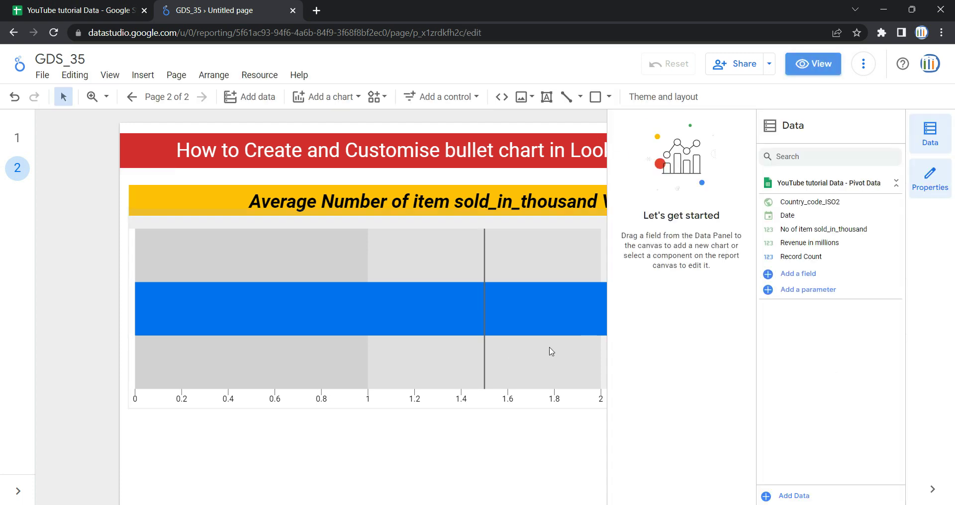
- Enable optional metrics for the bullet chart and add Revenue in millions as the optional metric
left_click(524, 314)
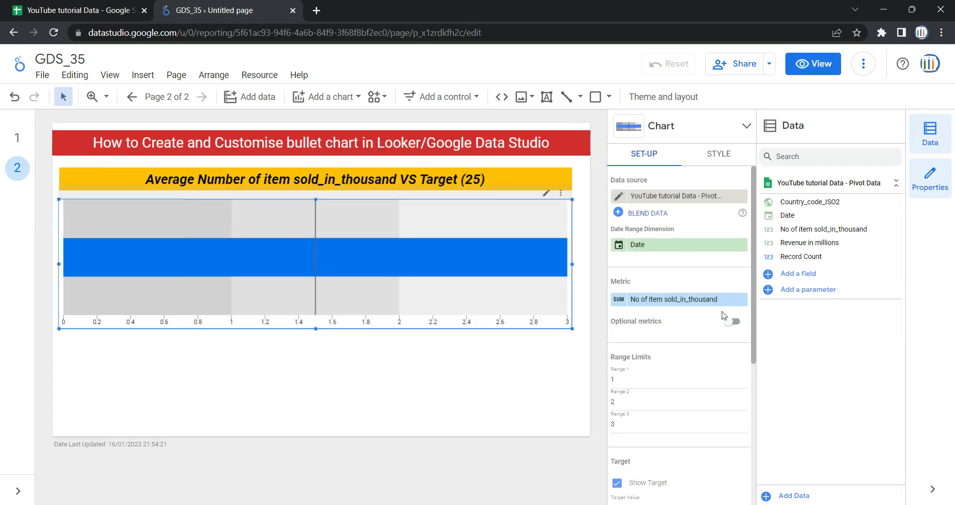
scroll(723, 315, "down", 1)
left_click(735, 259)
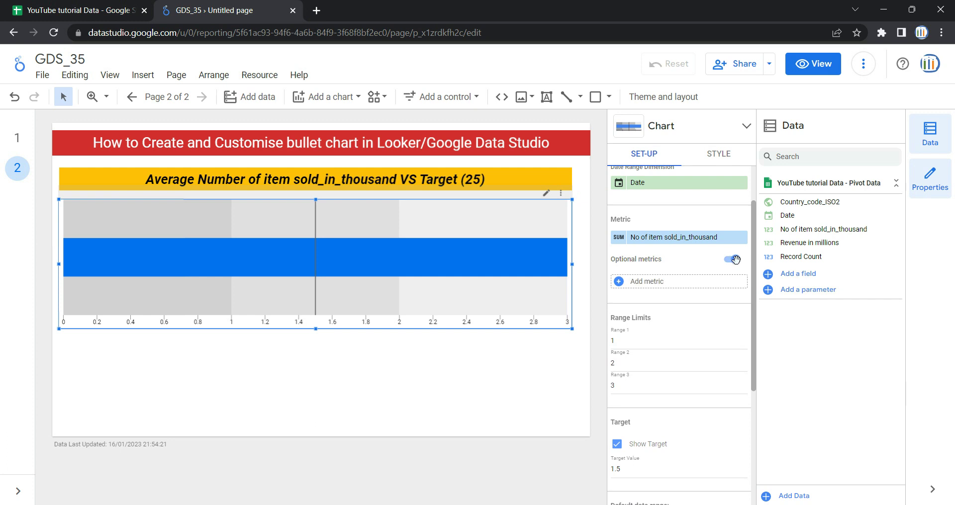
left_click(677, 288)
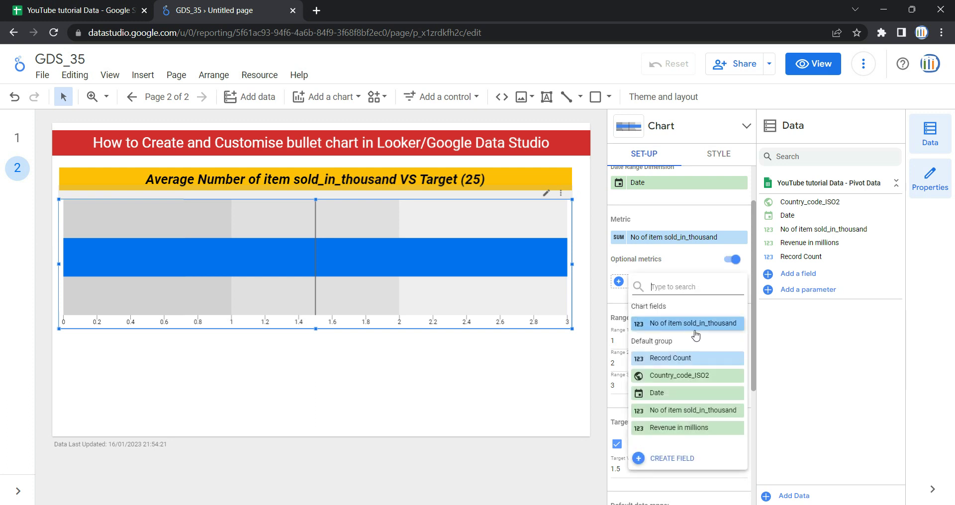
left_click(701, 428)
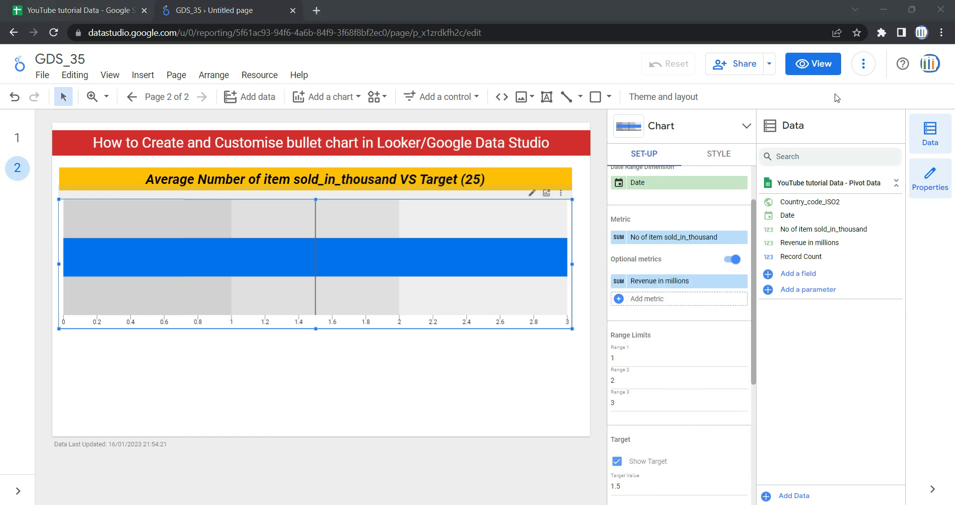
- Preview the report, switch the chart's displayed metric to Revenue in millions, and return to editing
left_click(816, 71)
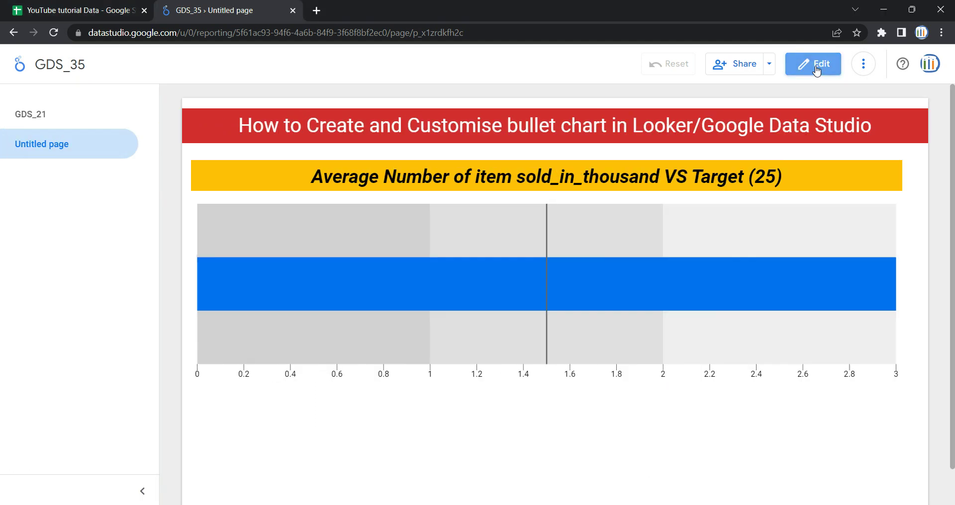
left_click(142, 491)
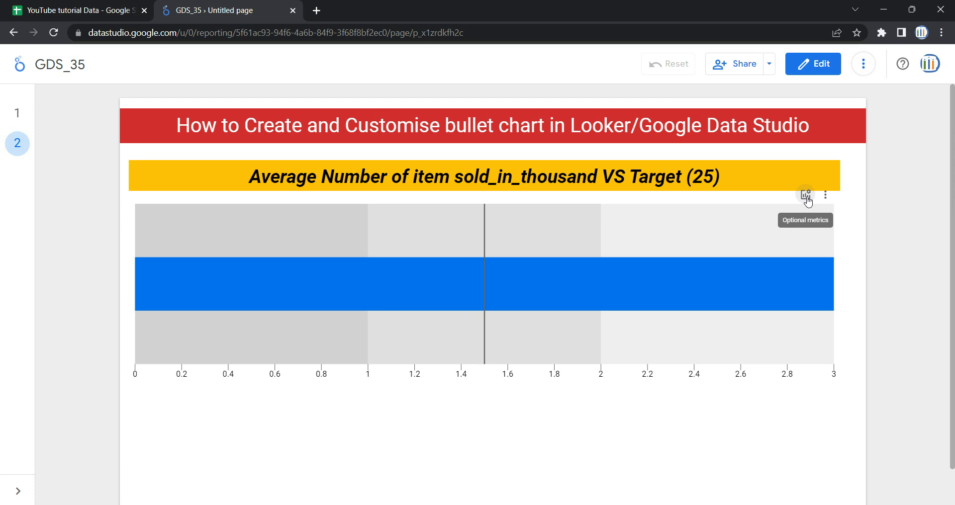
mouse_move(357, 289)
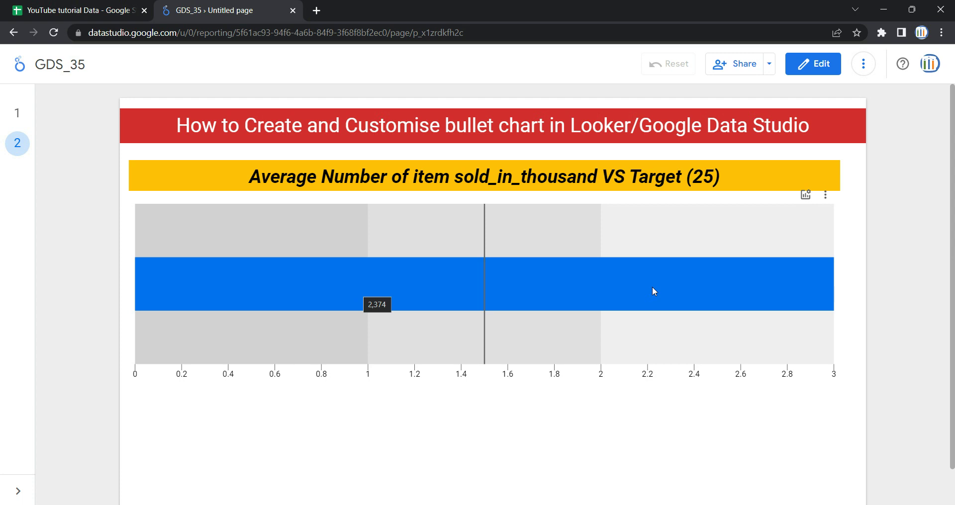
left_click(806, 195)
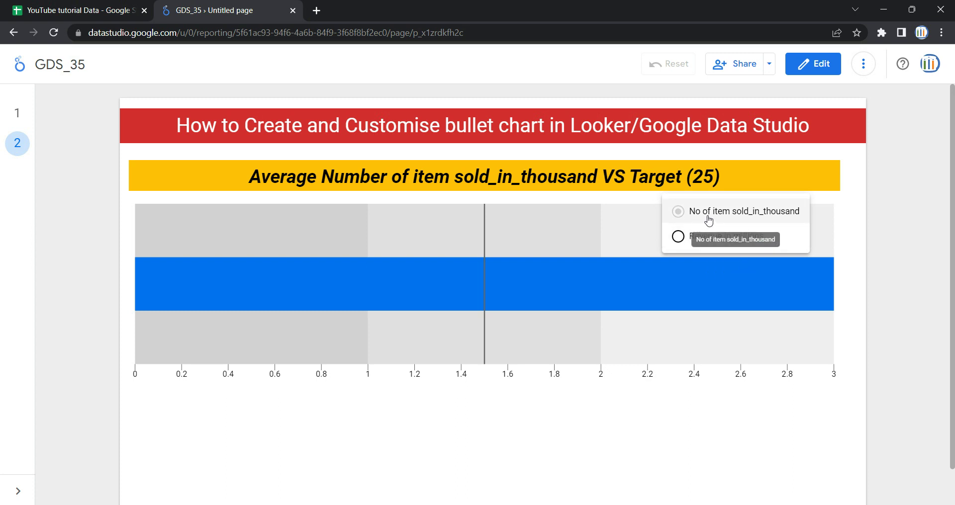
left_click(678, 236)
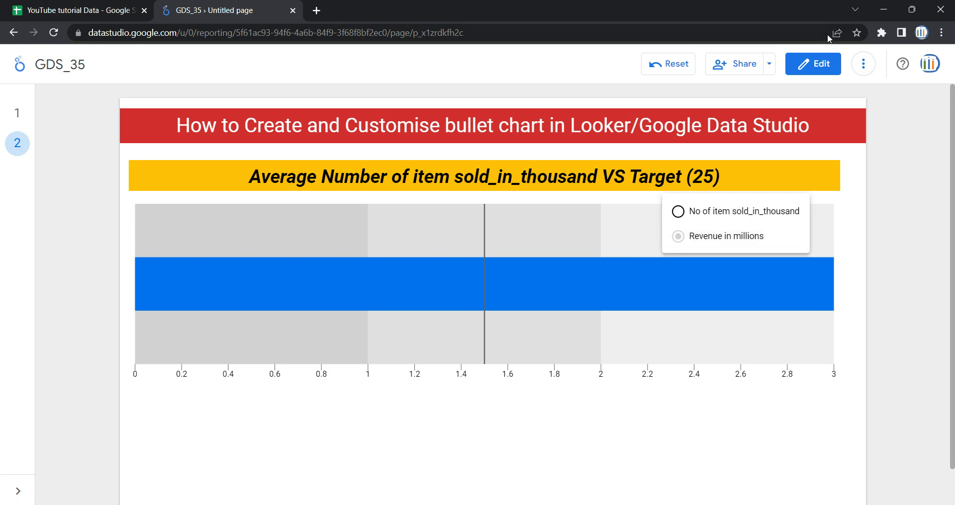
left_click(817, 70)
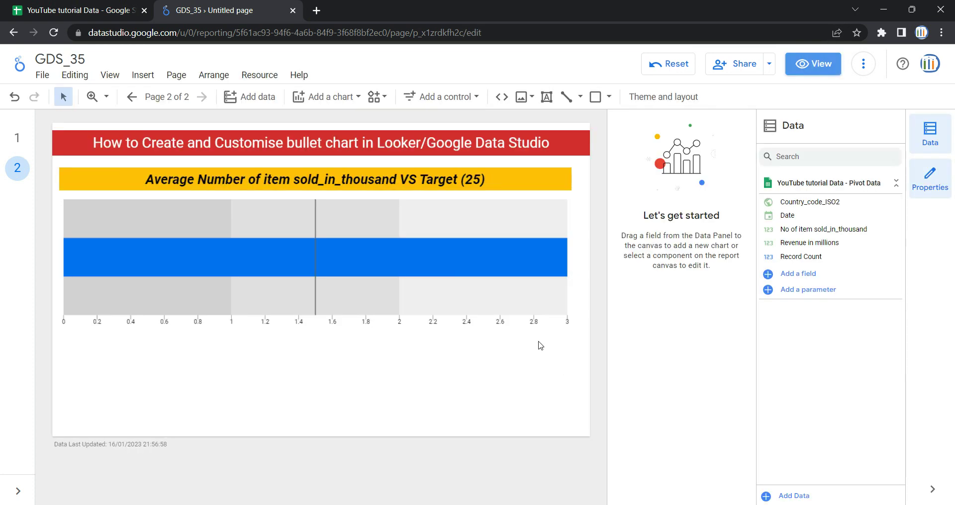
- Set the bullet chart's Range 1 limit to 0 and replace its Range 2 limit
left_click(517, 308)
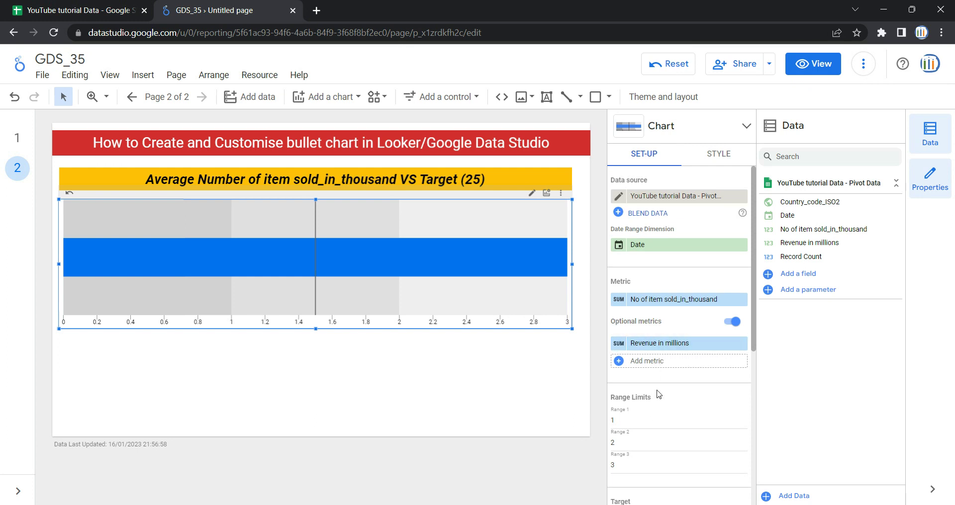
scroll(659, 394, "down", 1)
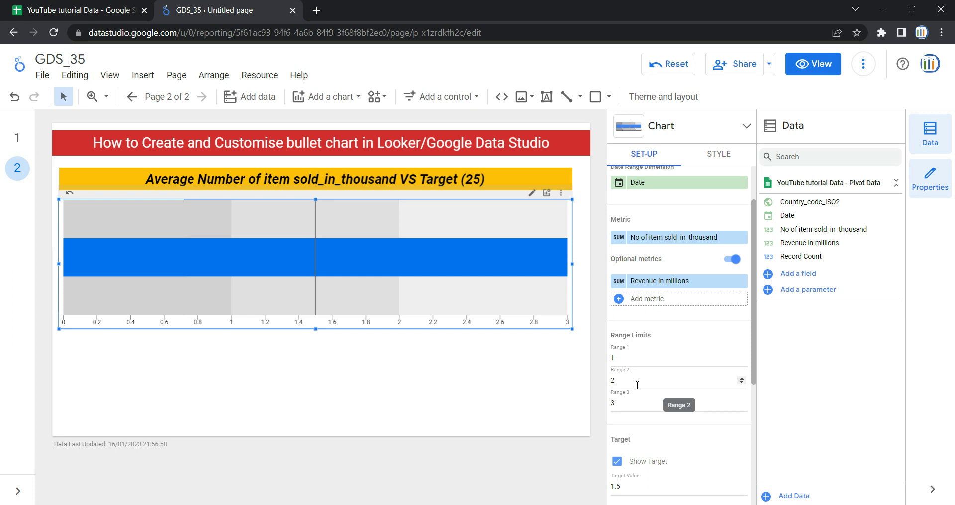
left_click(626, 360)
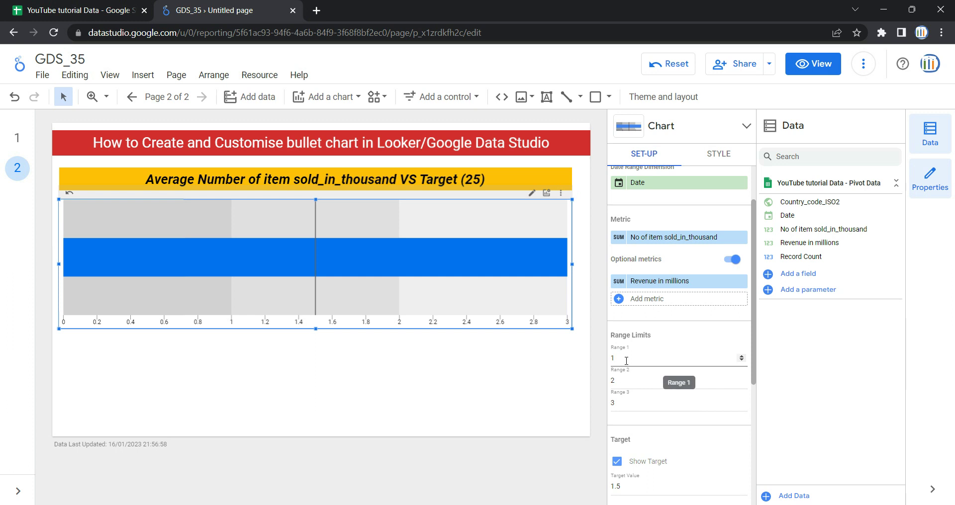
left_click_drag(626, 360, 608, 357)
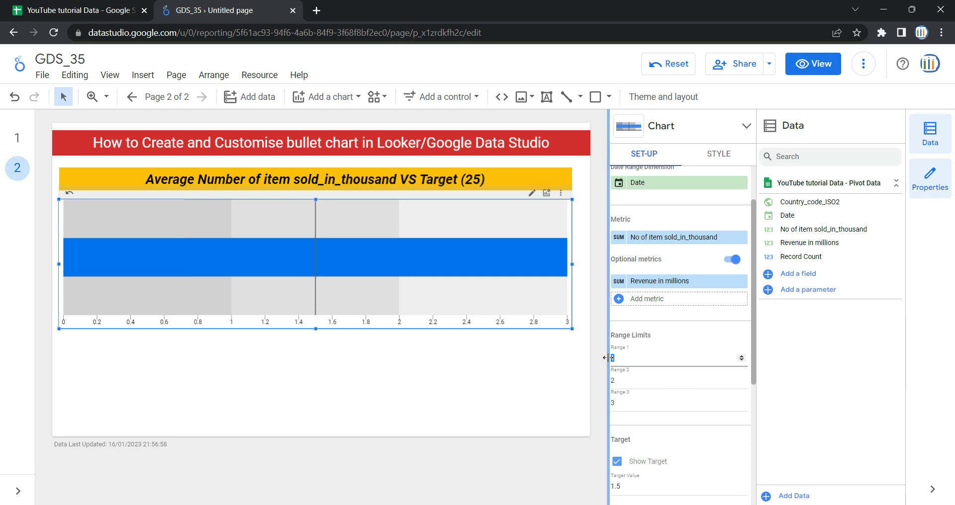
type("0")
left_click(644, 383)
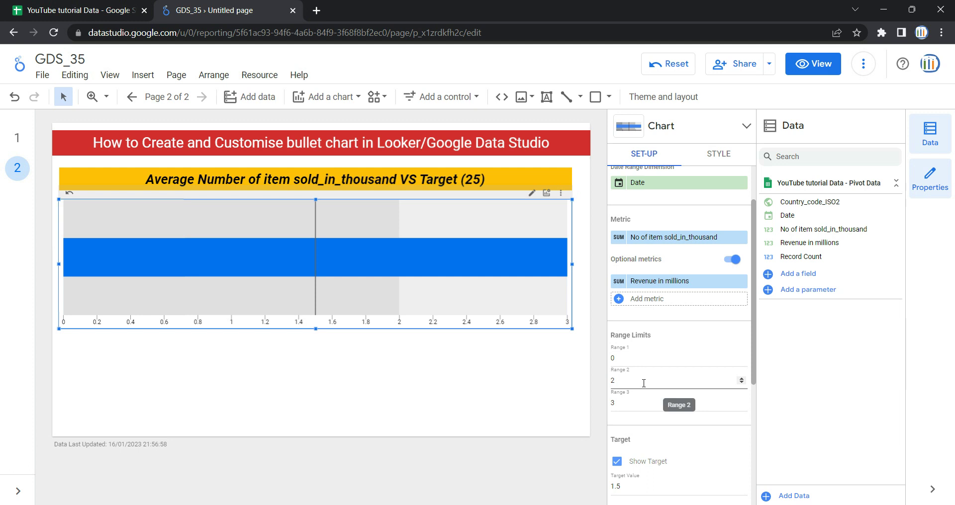
left_click_drag(643, 383, 605, 387)
type("1.5")
left_click(522, 389)
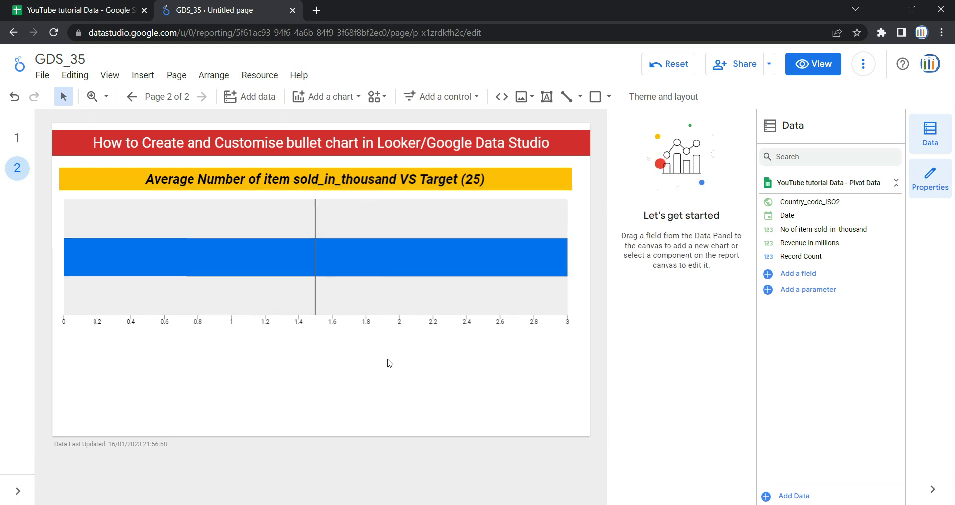
- Set the bullet chart's Range 3 limit to 0 and its Range 1 limit to 10
left_click(272, 243)
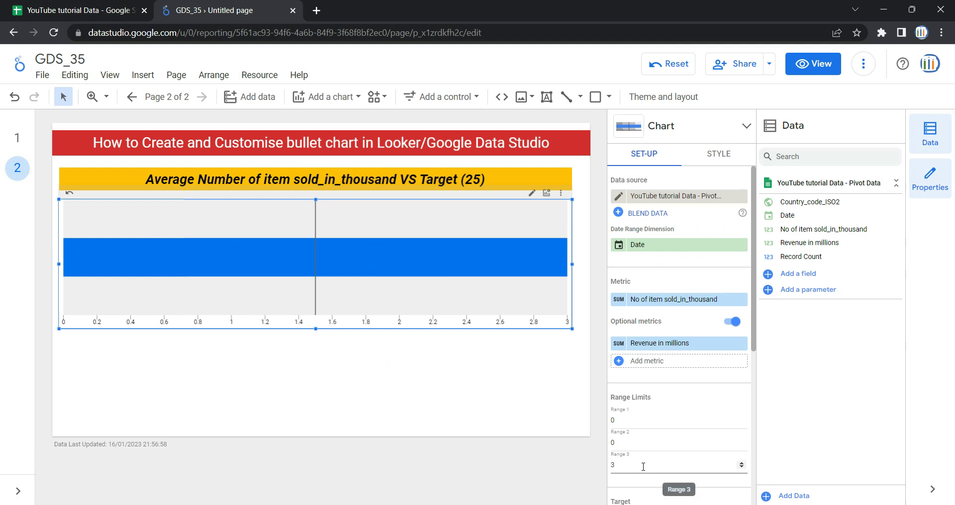
double_click(612, 466)
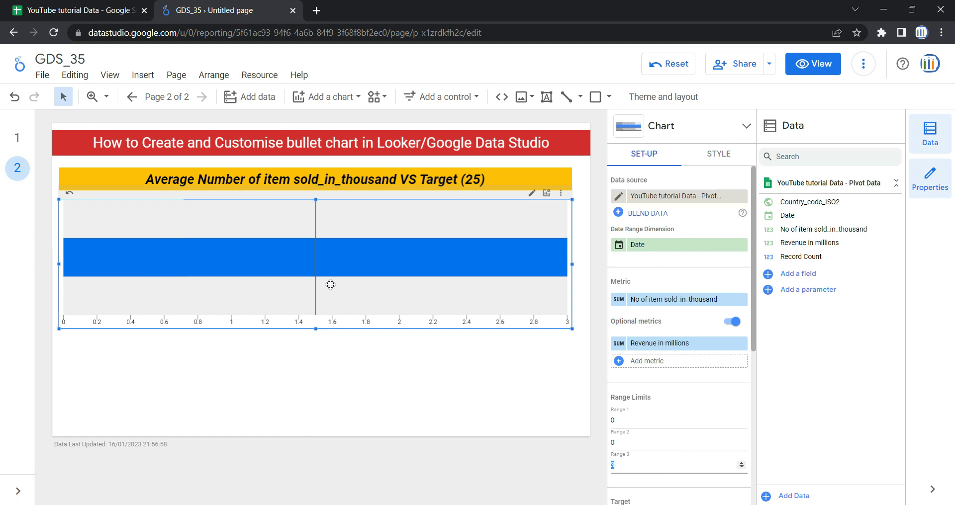
type("0")
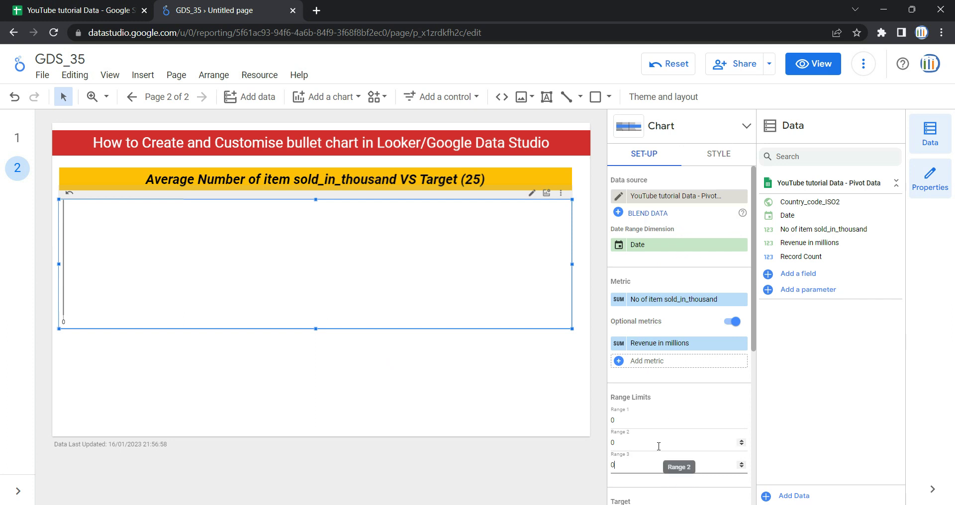
left_click(636, 421)
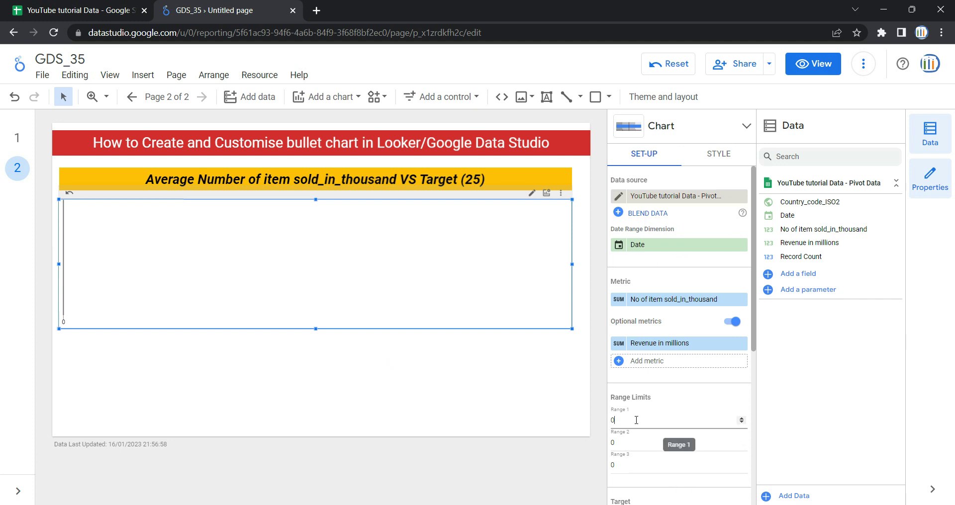
type("10")
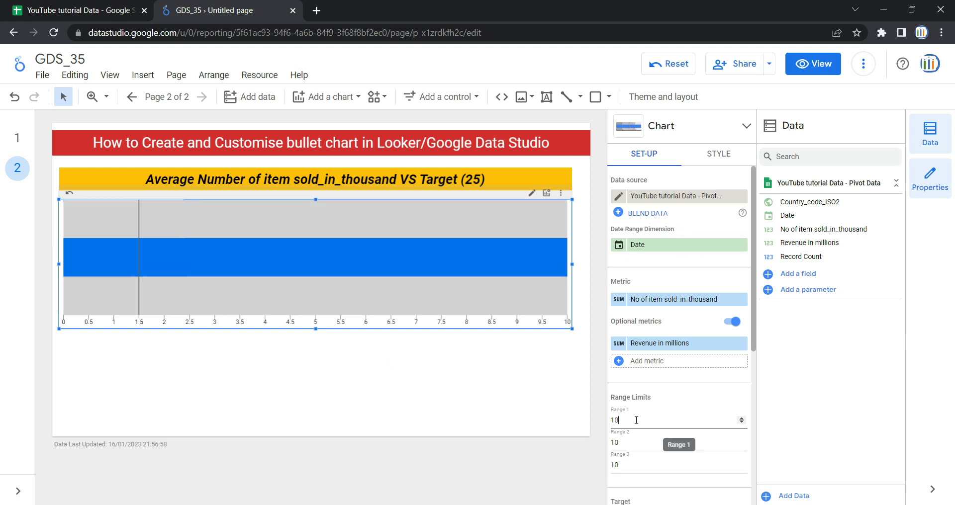
left_click(635, 442)
scroll(661, 438, "down", 2)
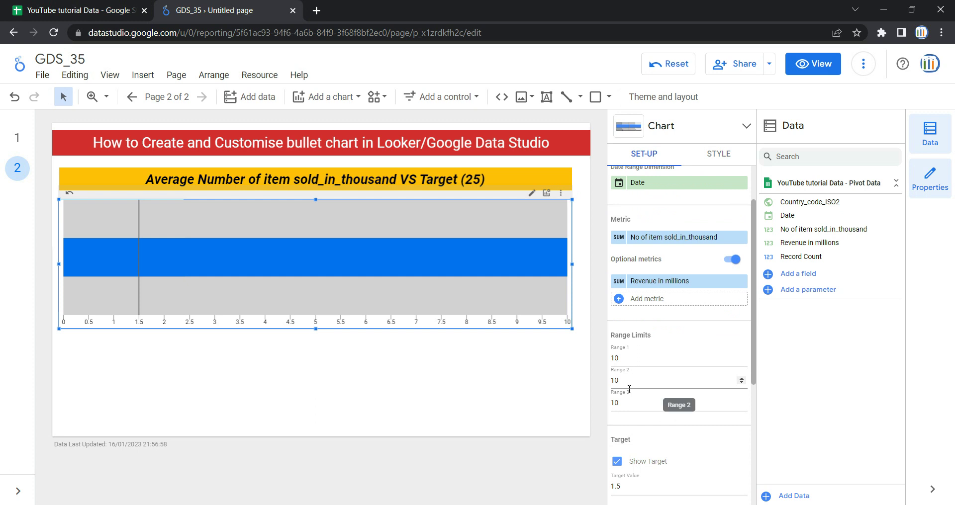
- Set the bullet chart's range limits to 20 for Range 1, 25 for Range 2 and 80 for Range 3
double_click(627, 358)
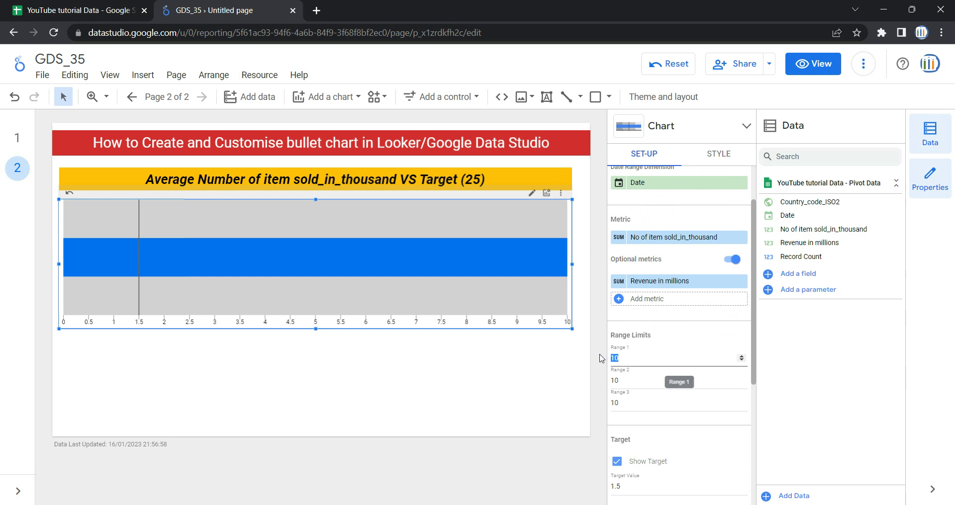
type("20")
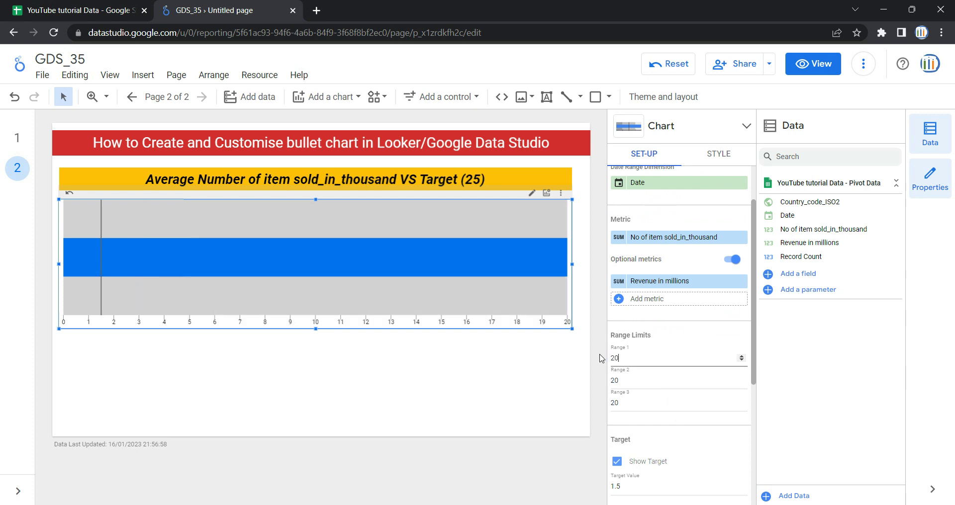
double_click(609, 381)
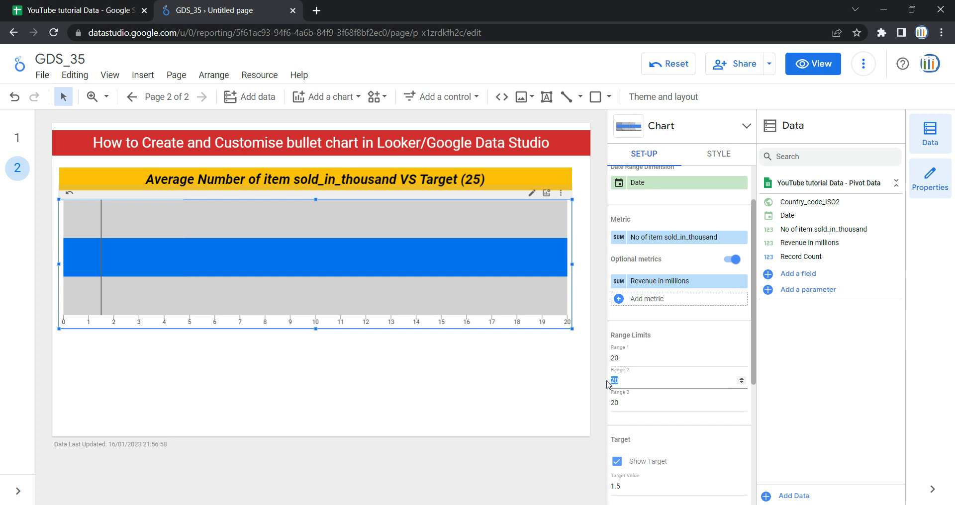
type("25")
left_click(630, 404)
key("BackSpace")
type("80")
- Change the aggregation of the No of item sold_in_thousand metric to Average
scroll(668, 328, "up", 2)
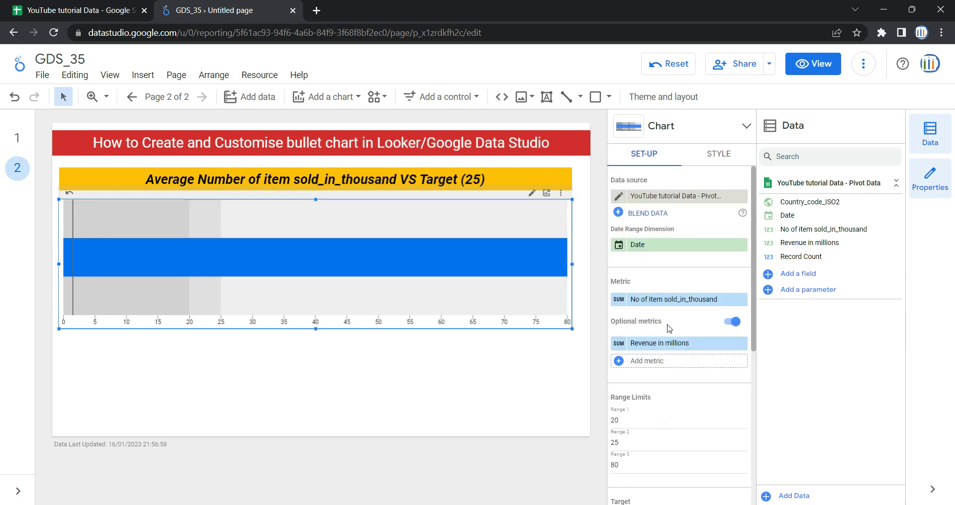
left_click(619, 300)
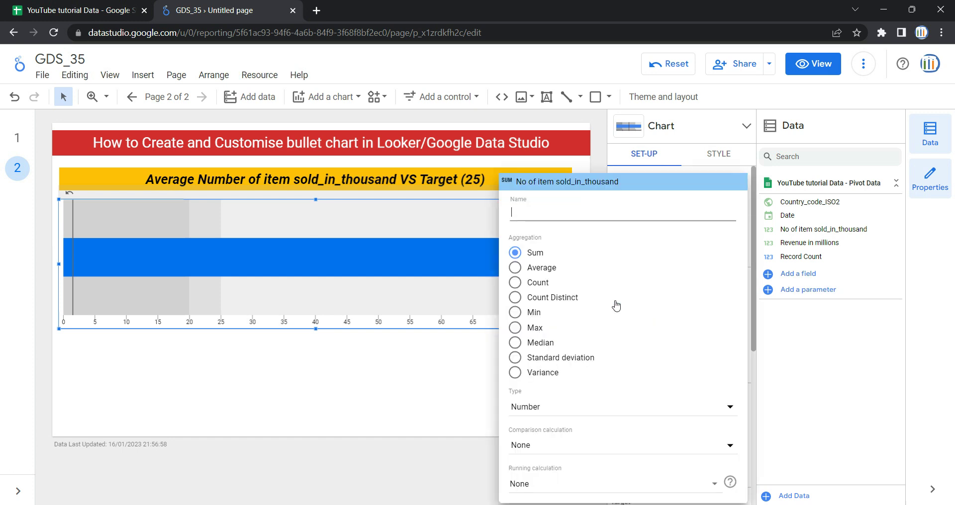
left_click(538, 271)
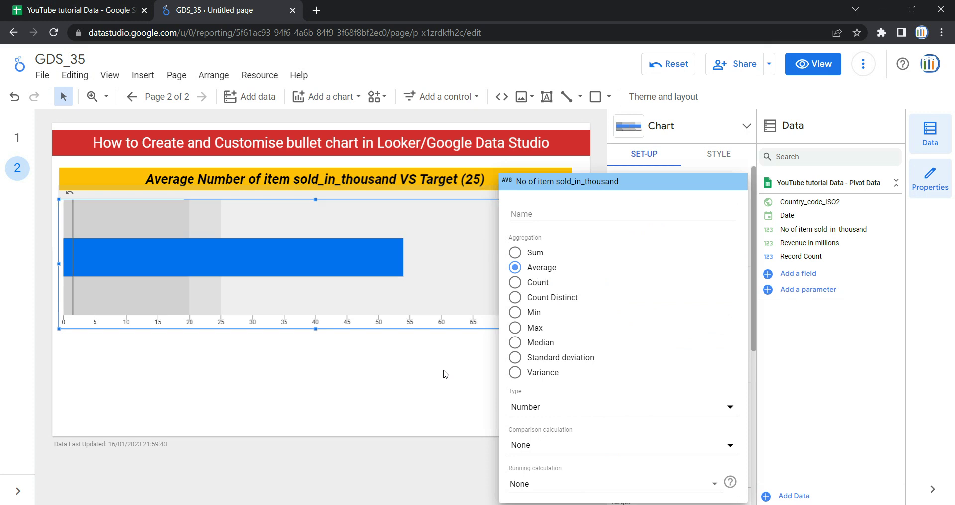
left_click(445, 374)
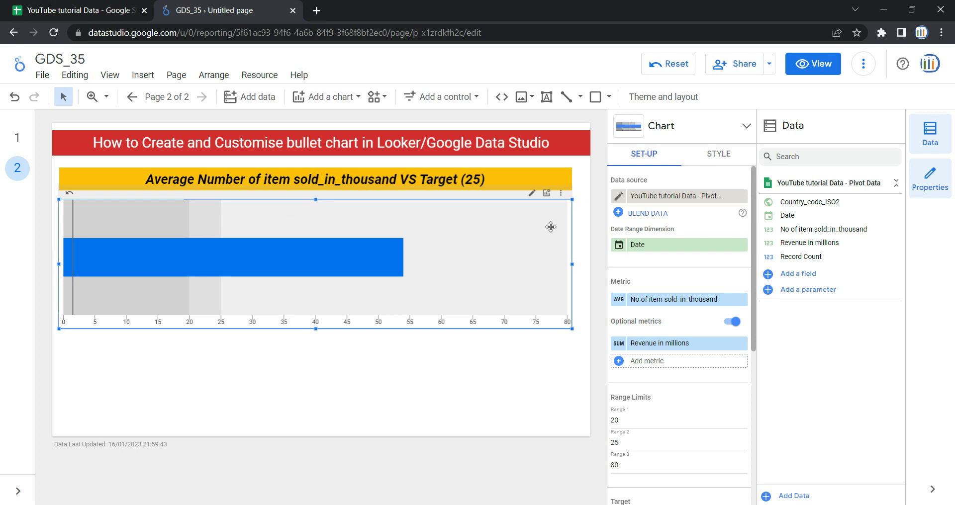
- Set the bullet chart's target value to 25
scroll(708, 399, "down", 4)
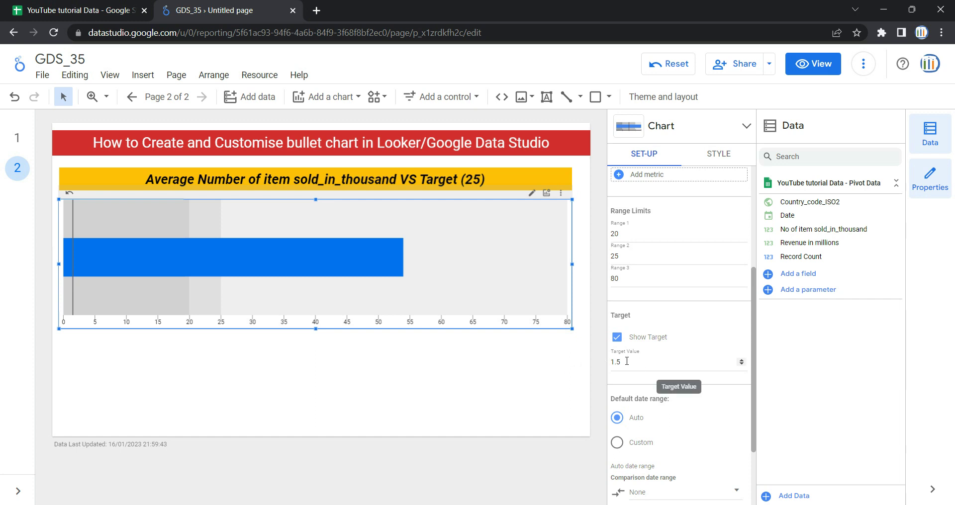
left_click_drag(626, 365, 611, 363)
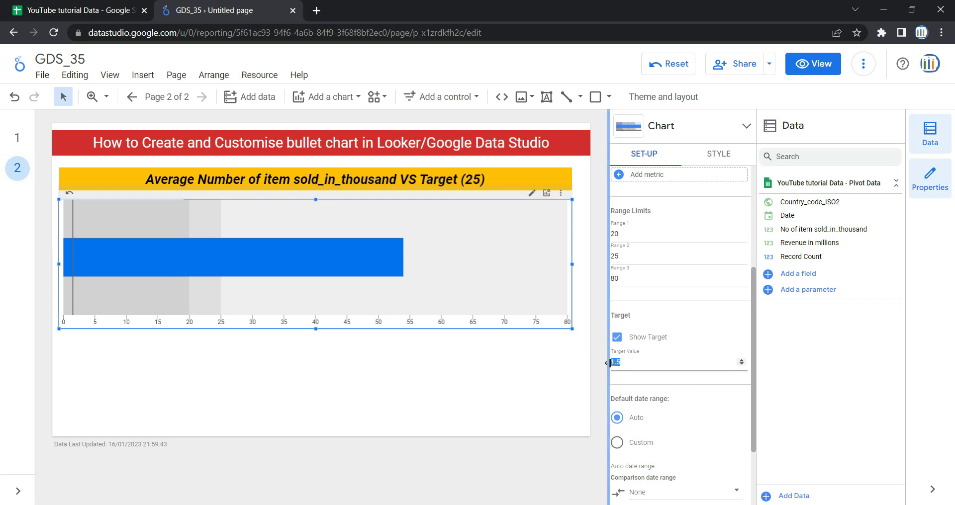
left_click(647, 362)
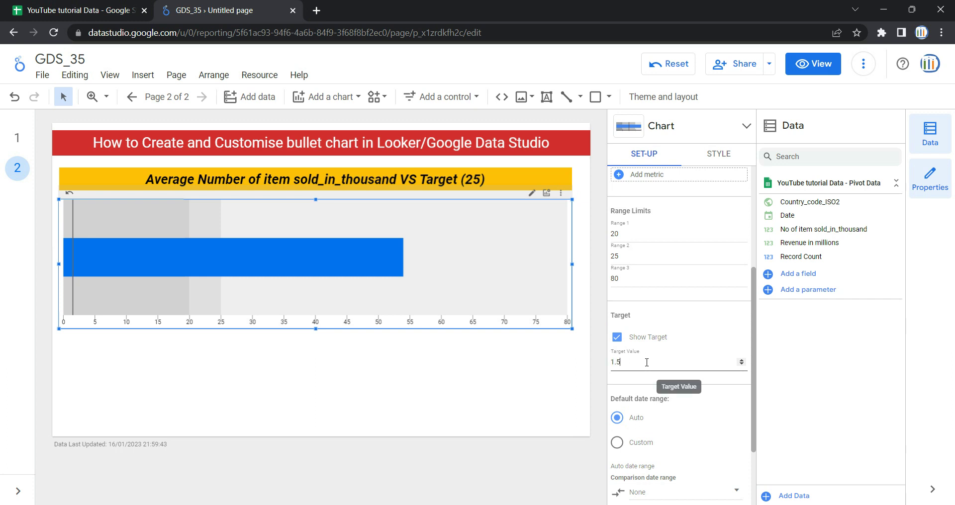
scroll(641, 348, "down", 1)
key("BackSpace")
key("BackSpace")
key("BackSpace")
type("25")
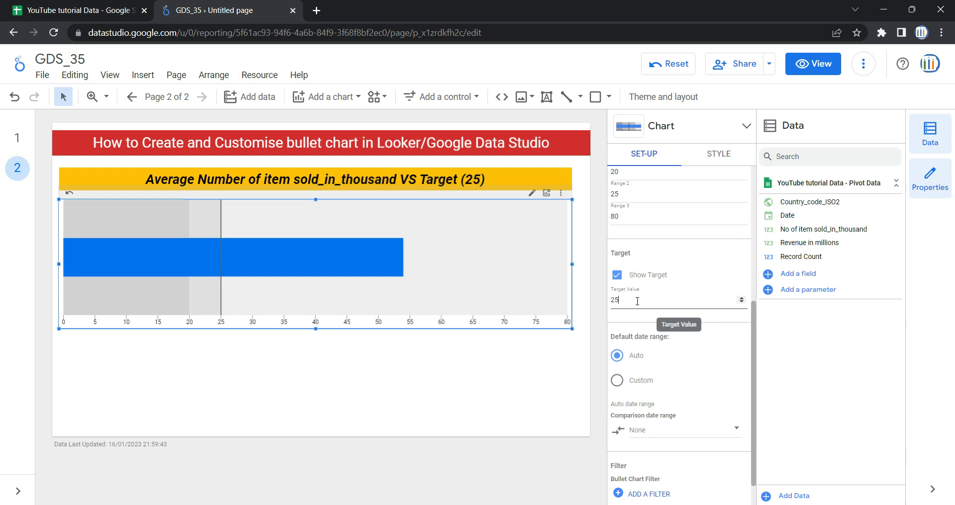
left_click(555, 252)
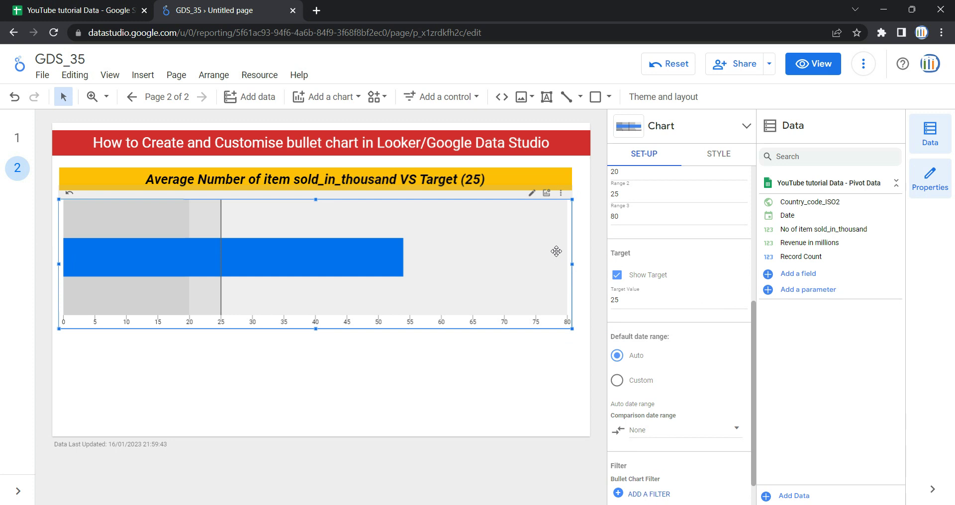
- Switch to the Google Sheets source data and check the summary statistics, including the average, of the No of item sold_in_thousand values
left_click(62, 5)
left_click(174, 158)
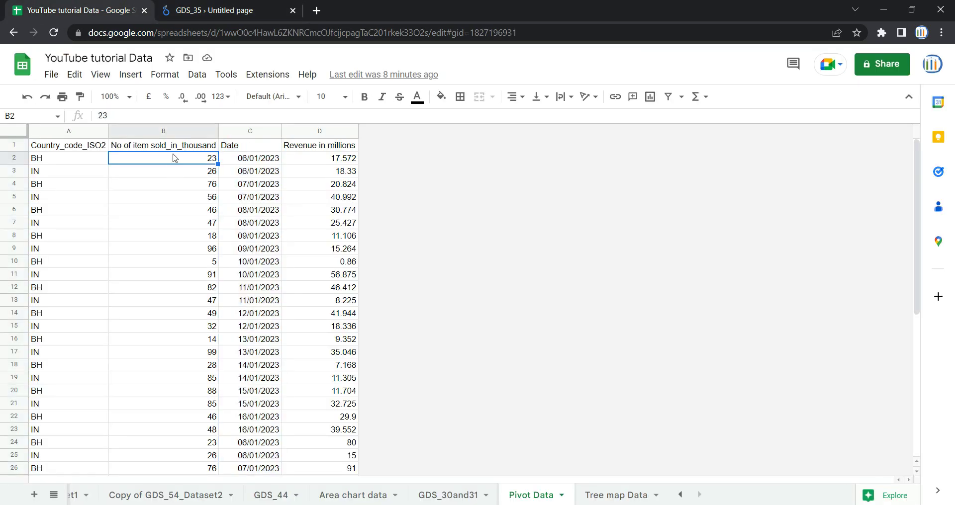
left_click(174, 134)
left_click(177, 149)
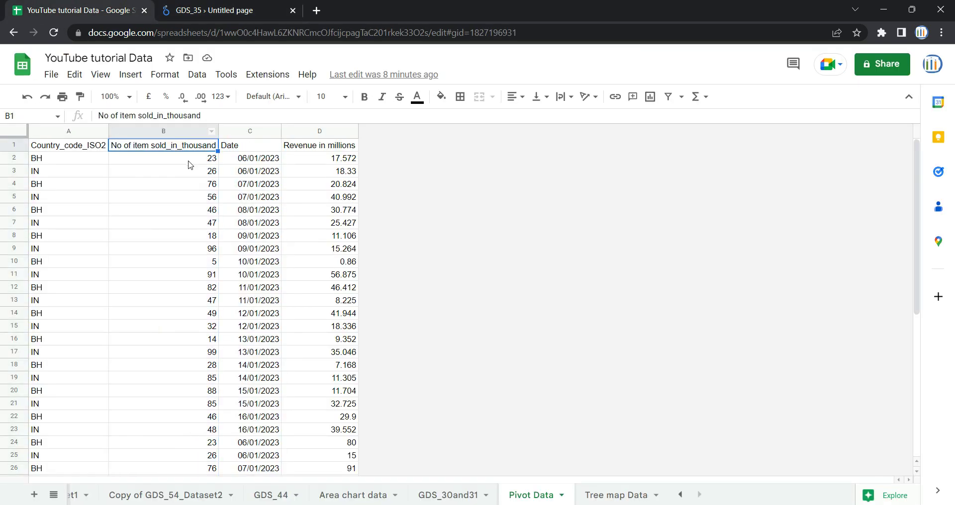
left_click(190, 160)
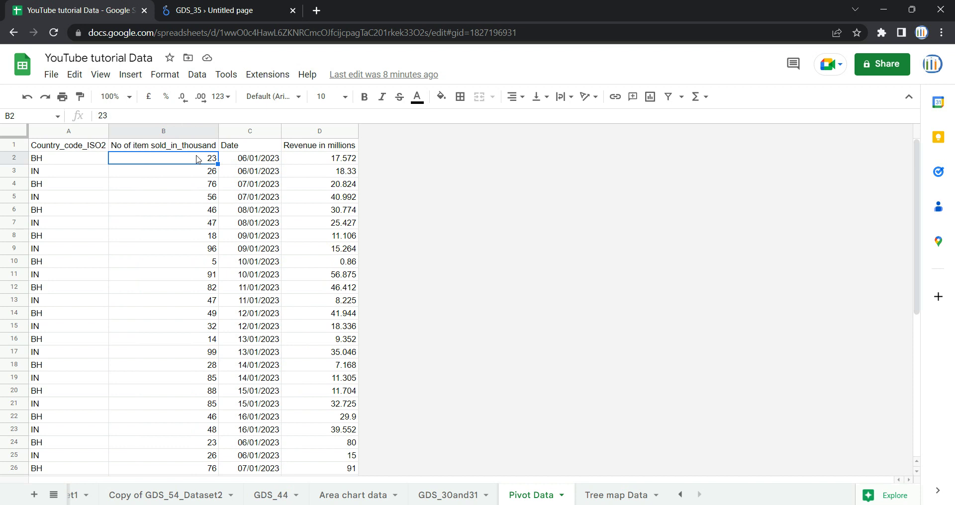
key("ctrl+shift+Down")
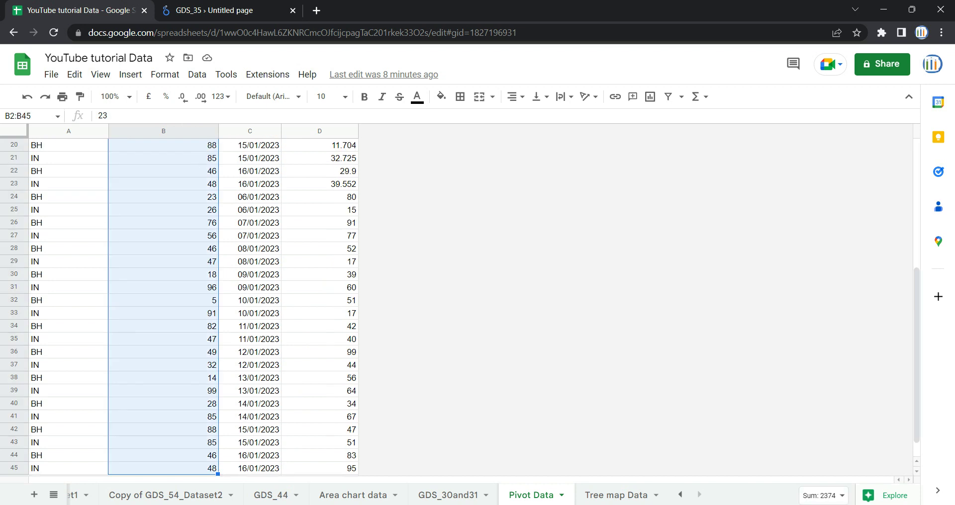
left_click(840, 495)
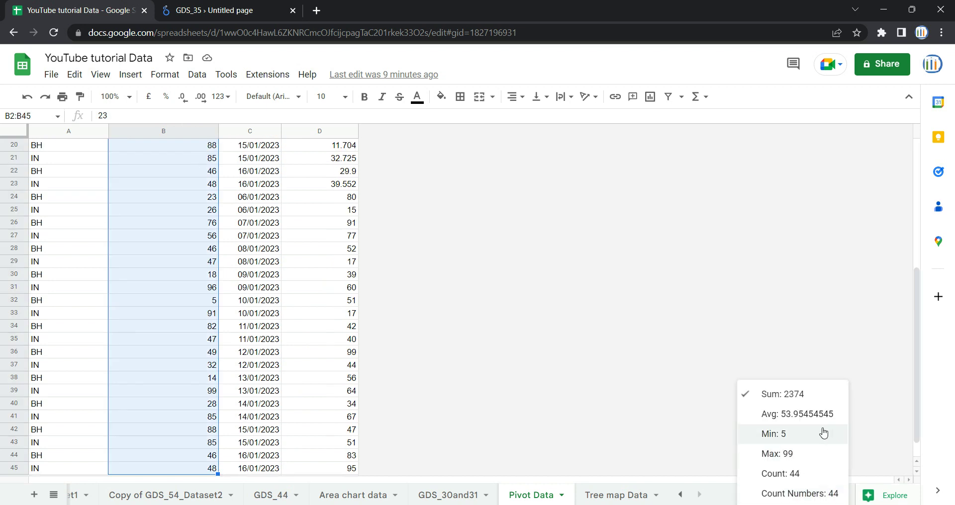
- Reselect the No of item sold_in_thousand values in B2:B45 and return to the Looker Studio report
left_click(82, 254)
key("ctrl+Up")
key("Down")
key("Down")
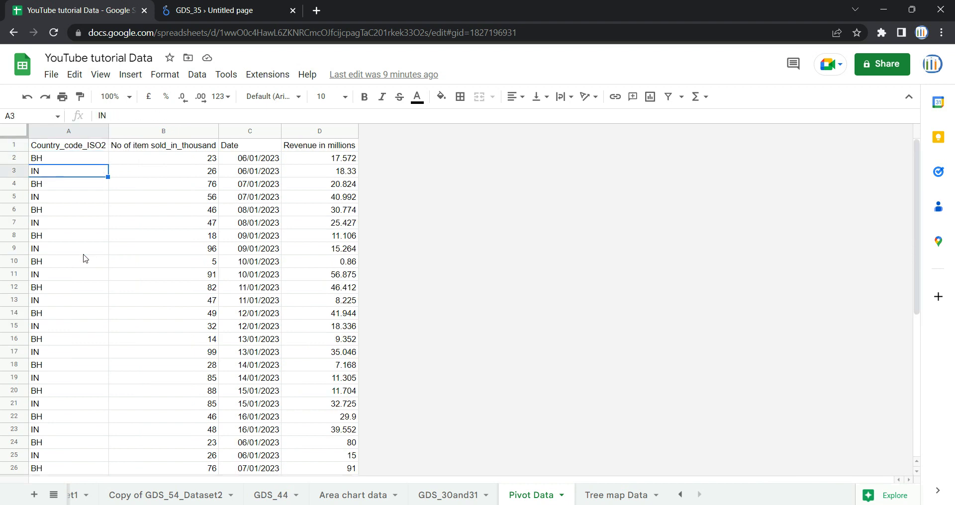
key("ctrl+shift+Right")
key("ctrl+shift+Left")
key("Right")
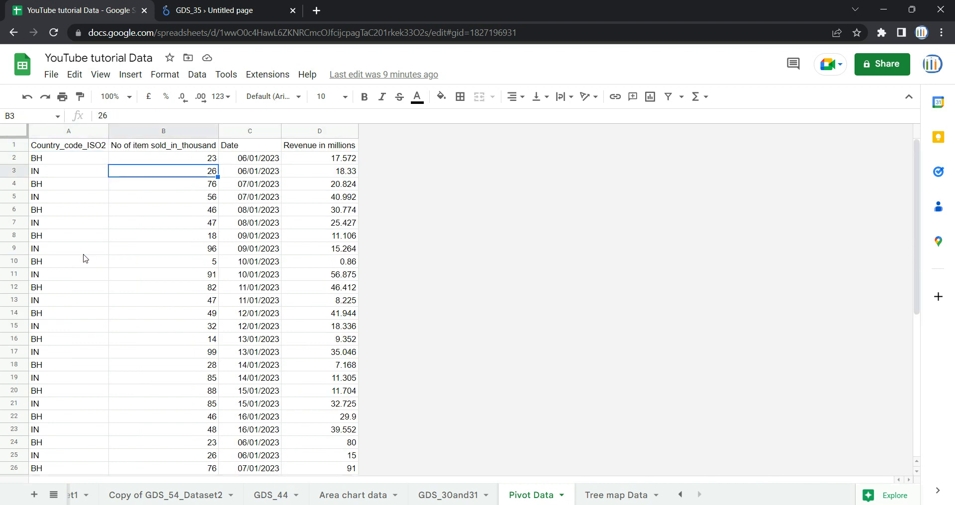
key("Up")
key("ctrl+shift+Down")
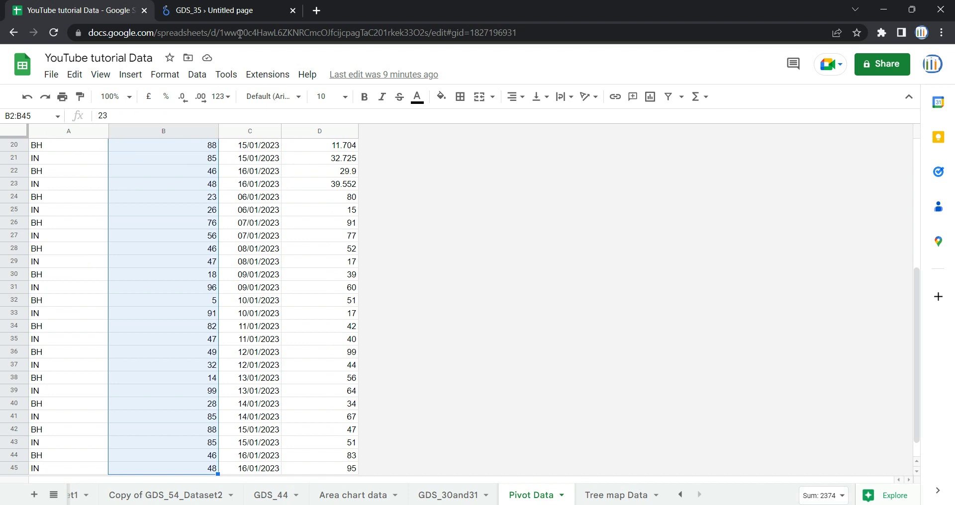
left_click(267, 7)
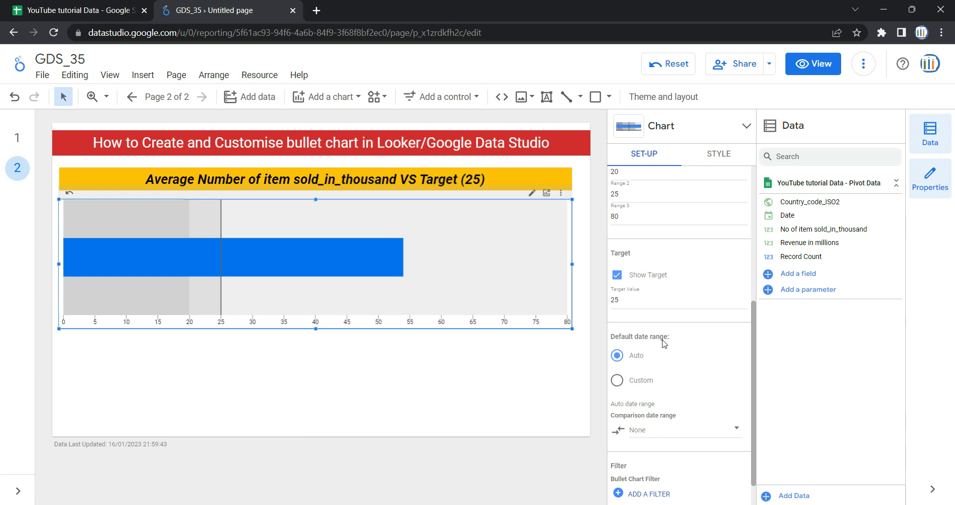
- Switch the chart's default date range to Custom and back to Auto
left_click(643, 381)
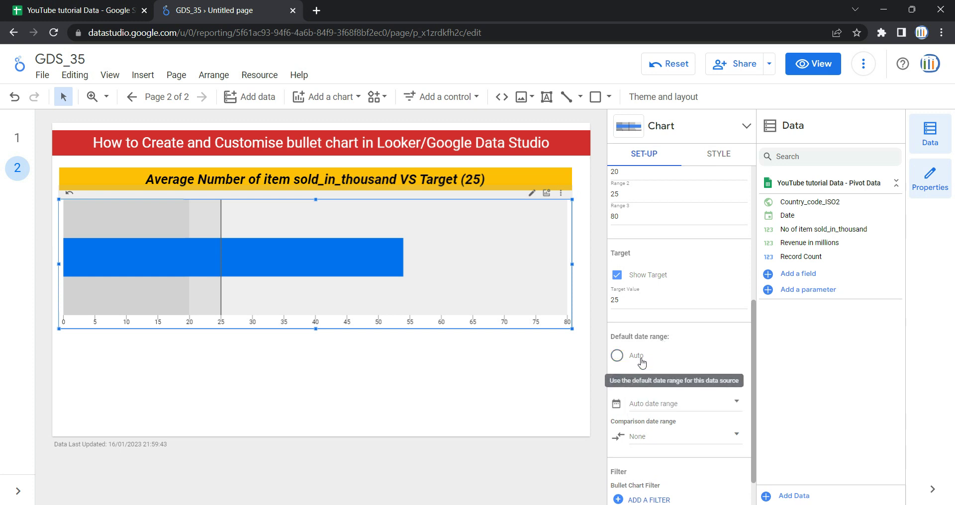
left_click(642, 364)
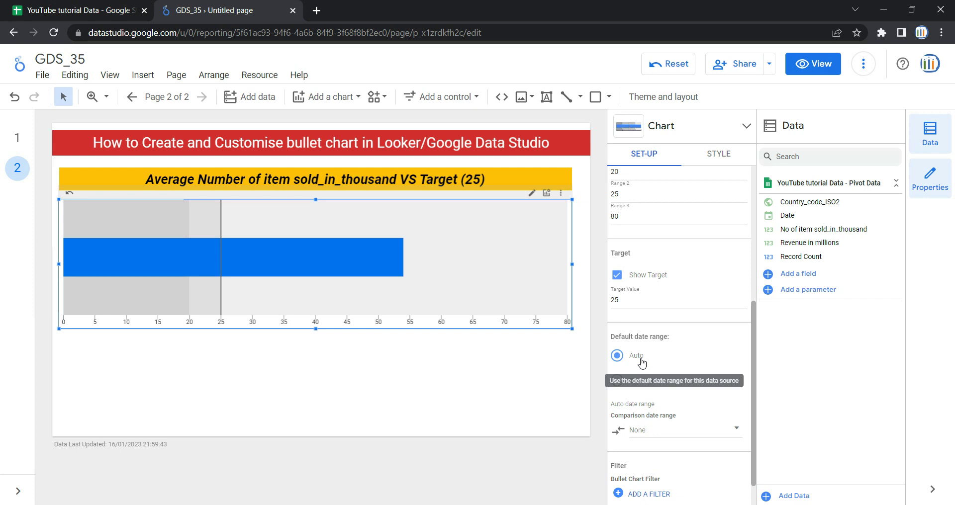
scroll(696, 244, "up", 1)
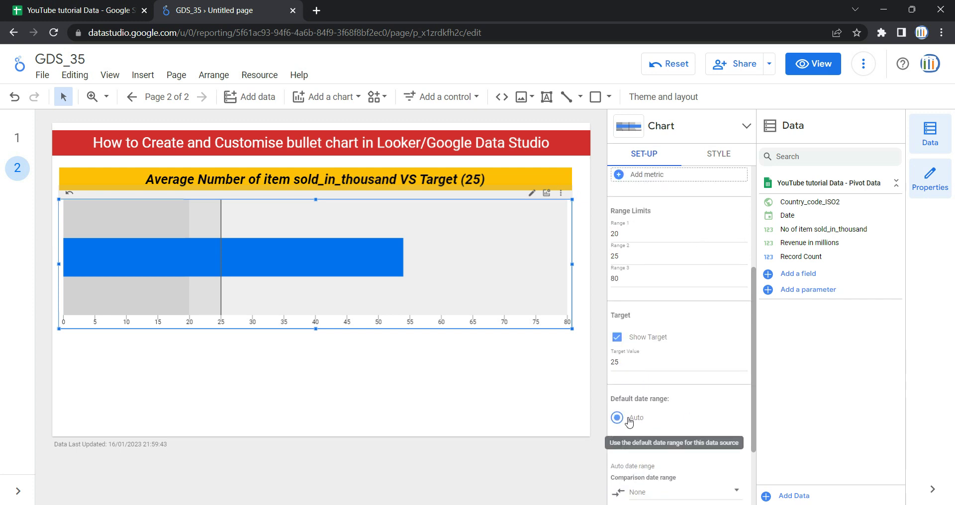
- Switch to the Google Sheets data, examine the Date column, and return to the Looker Studio report
left_click(79, 10)
scroll(252, 168, "up", 5)
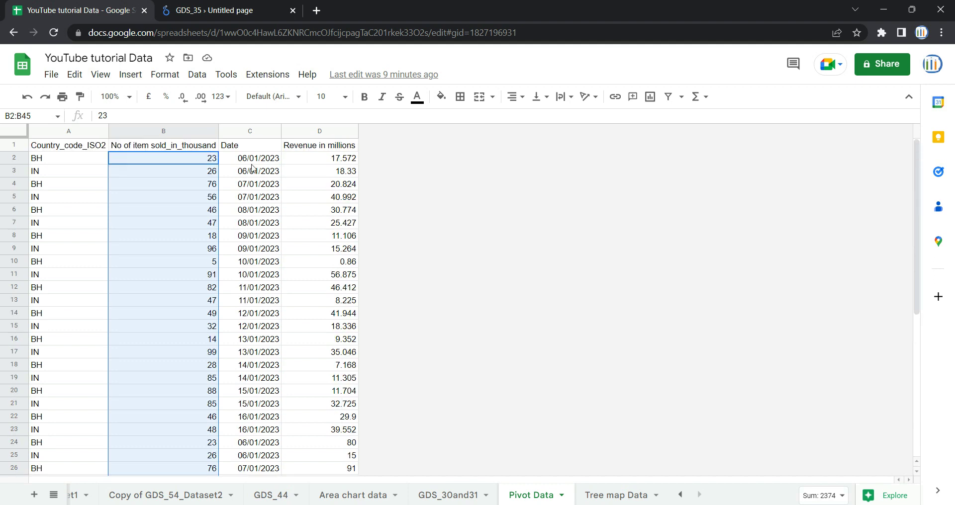
left_click(259, 131)
left_click(251, 6)
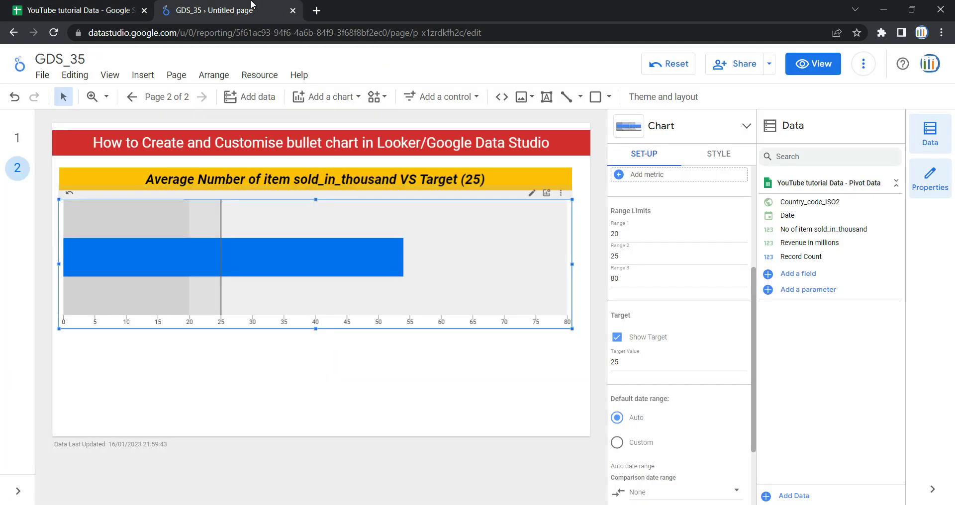
- Set the chart's default date range to Custom and review the preset ranges, cancelling the date picker without applying a selection
scroll(694, 390, "down", 1)
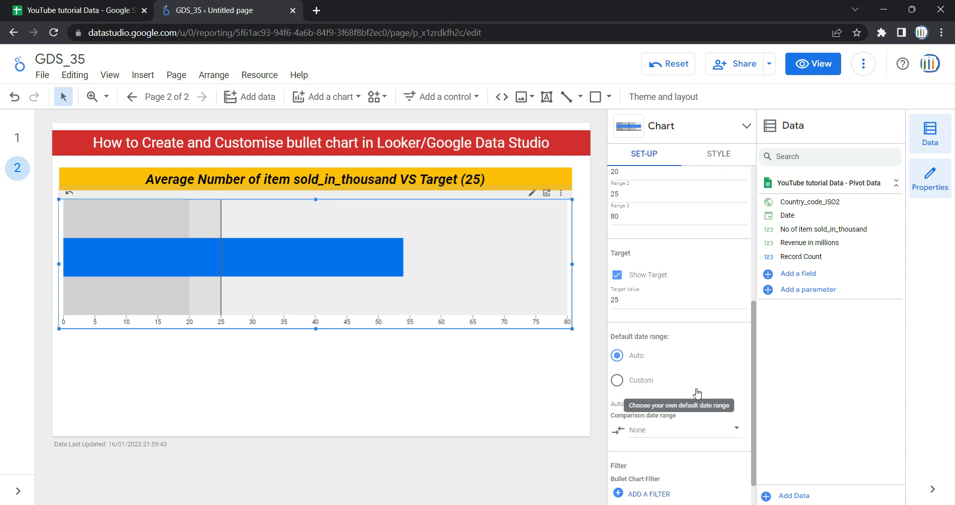
left_click(638, 383)
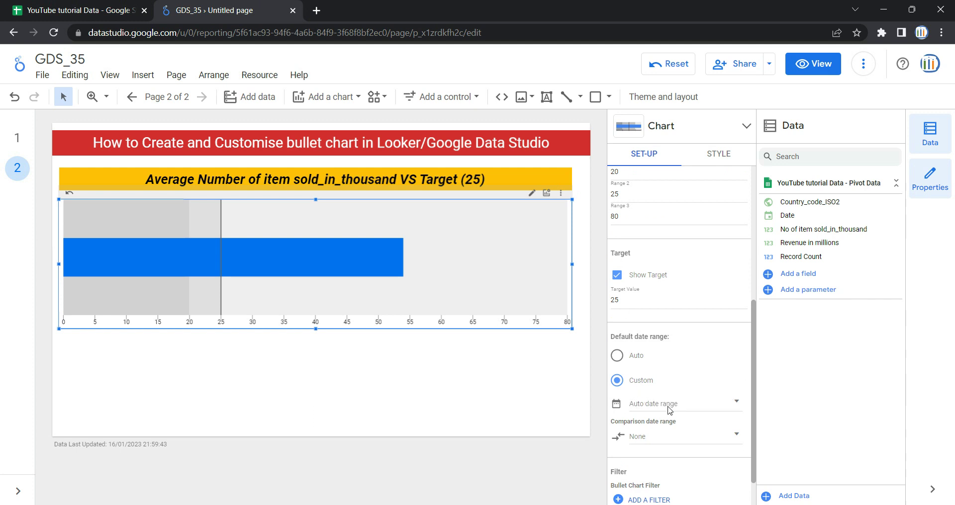
left_click(668, 407)
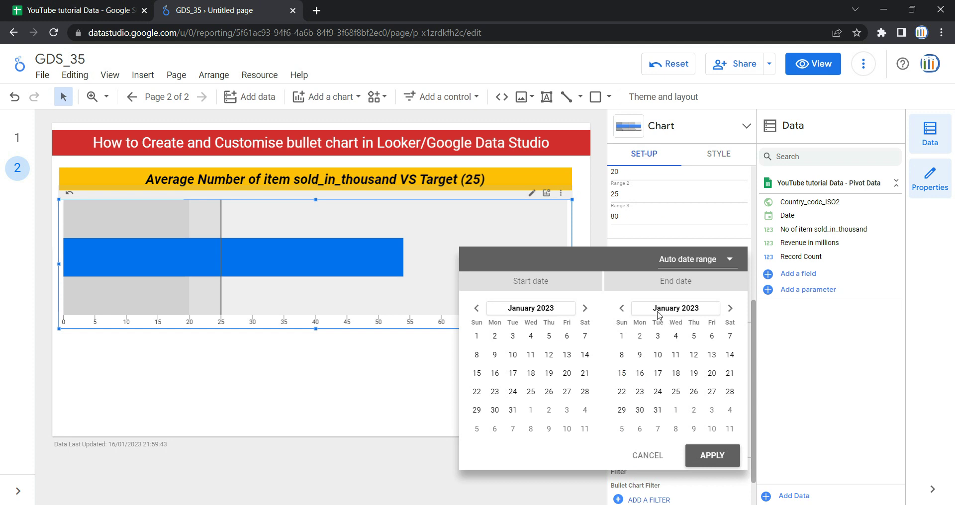
left_click(706, 268)
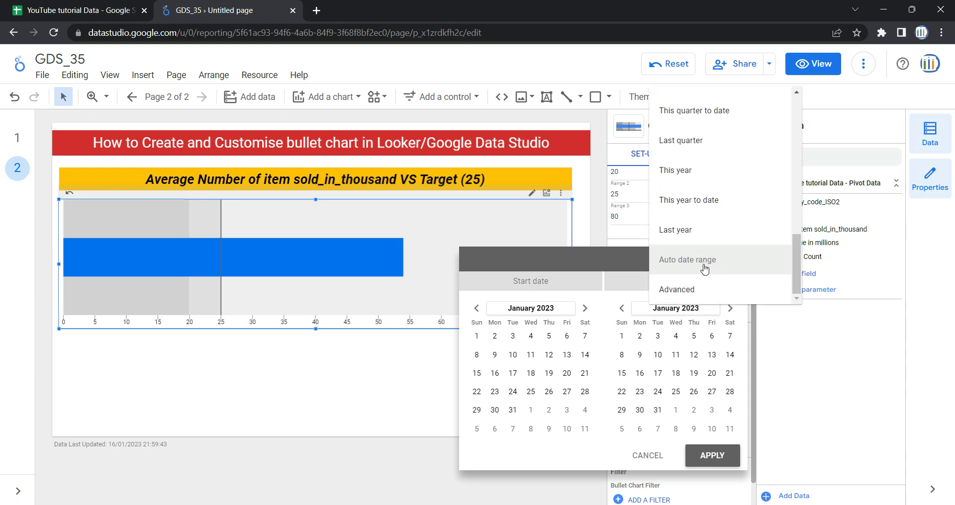
scroll(714, 208, "up", 5)
scroll(714, 208, "down", 8)
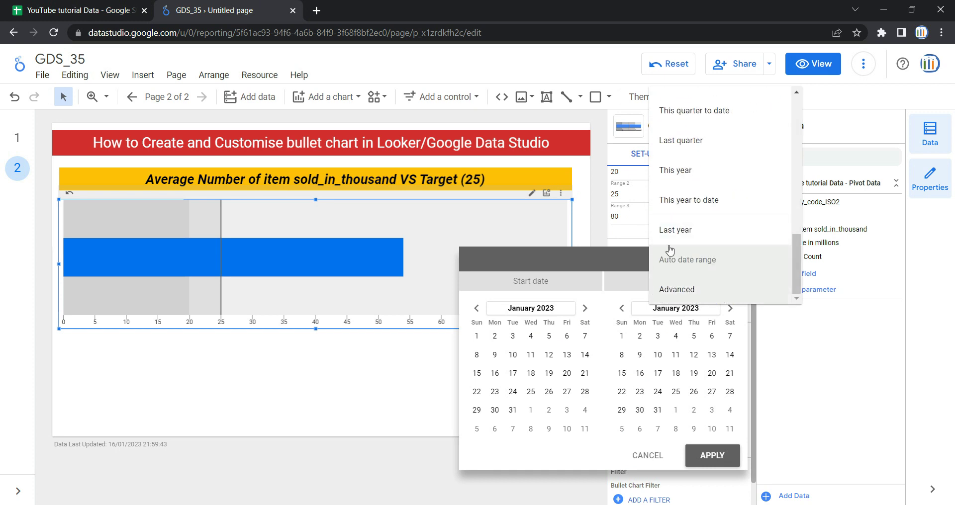
left_click(654, 460)
left_click(652, 460)
- Examine the date picker for the chart's comparison date range and close it without choosing dates
scroll(669, 398, "down", 2)
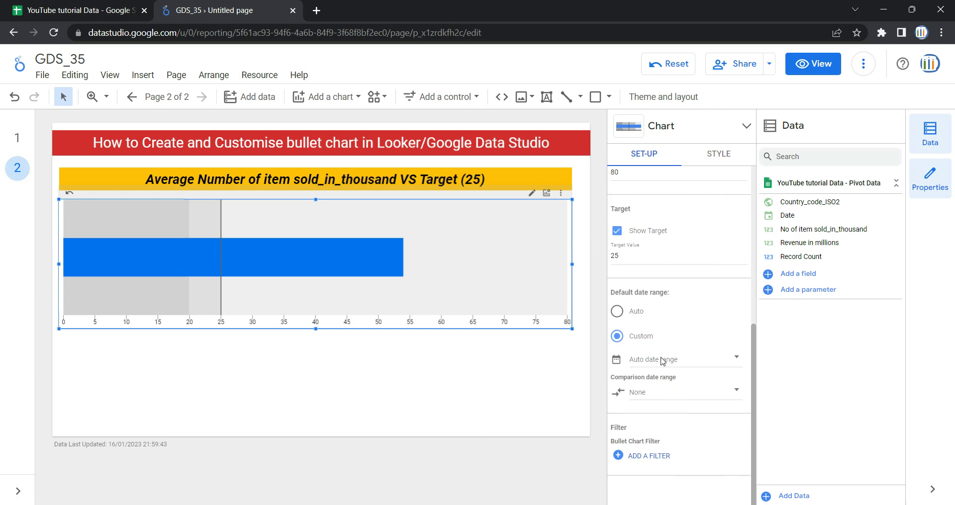
left_click(684, 396)
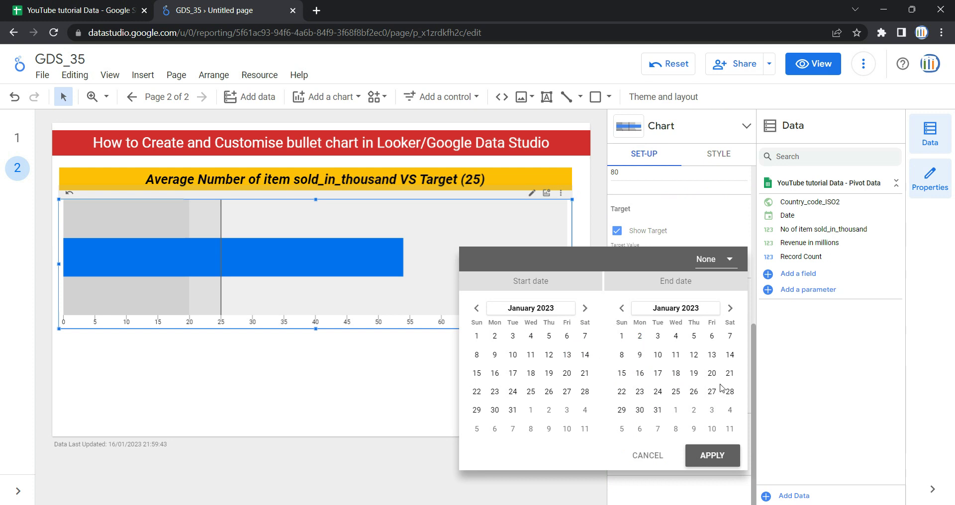
left_click(432, 391)
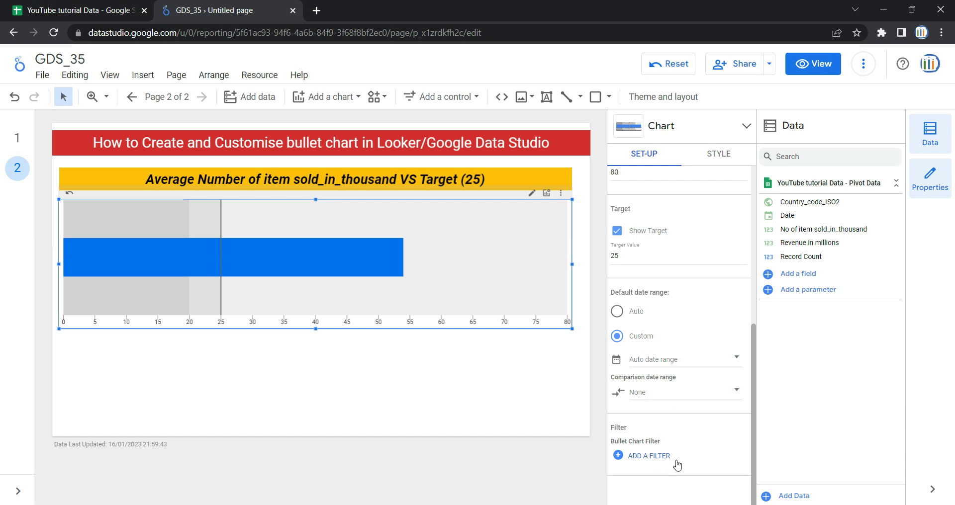
- Start creating a new filter for the bullet chart with an Exclude clause on the Pivot Data source
left_click(641, 457)
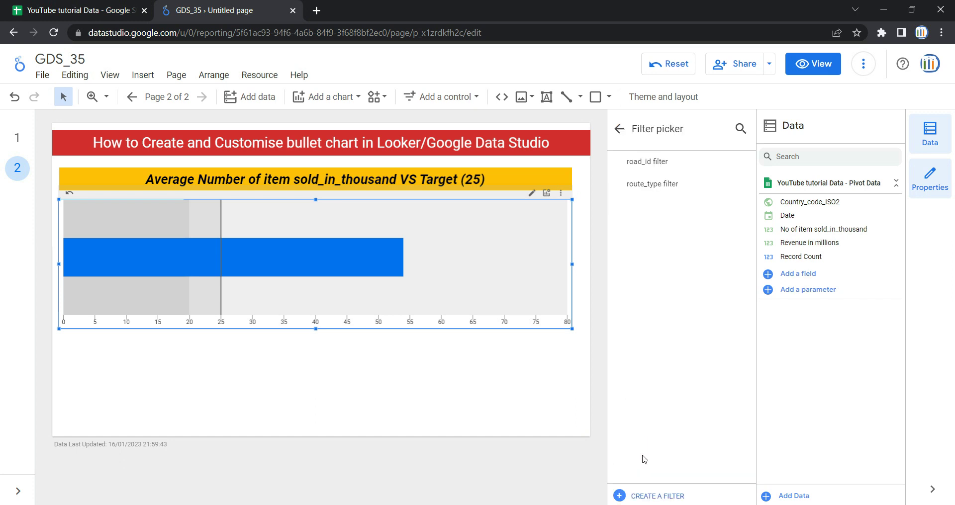
left_click(653, 497)
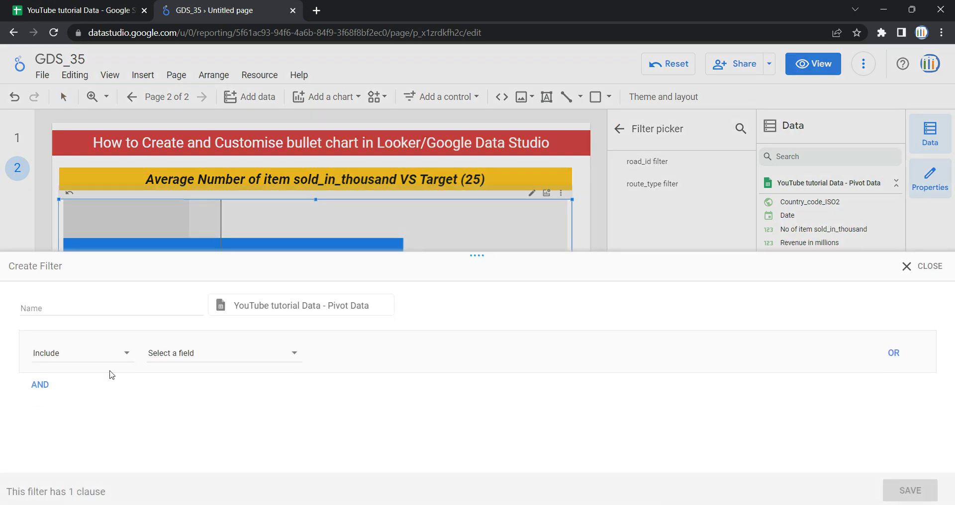
left_click(151, 307)
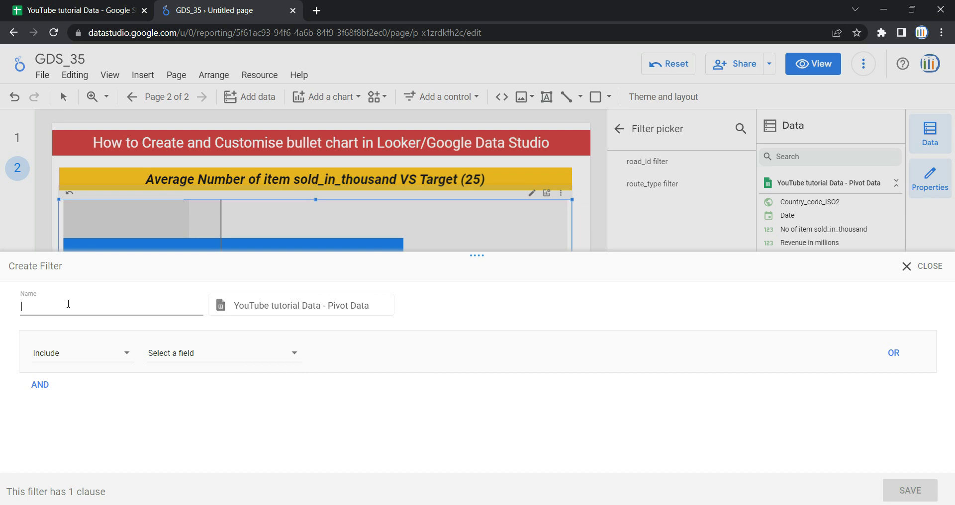
left_click(98, 358)
left_click(100, 383)
left_click(116, 357)
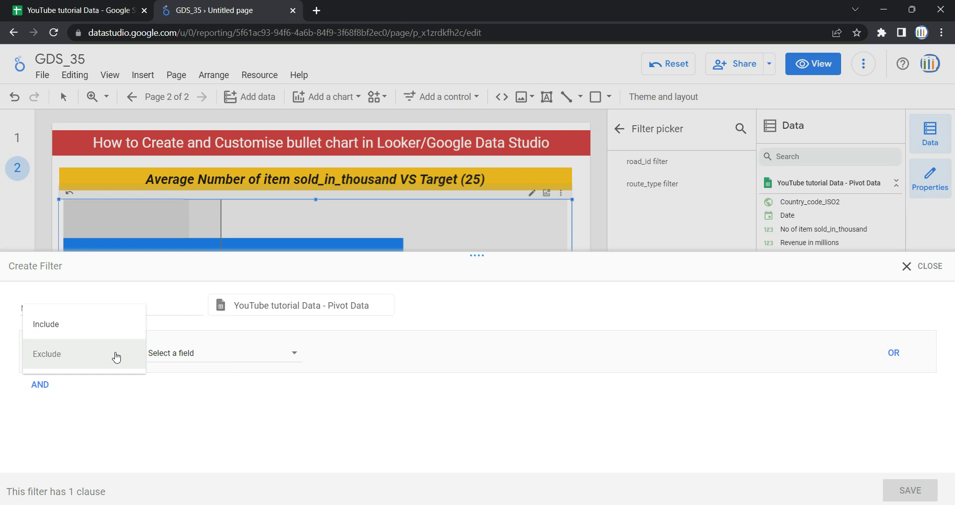
left_click(116, 357)
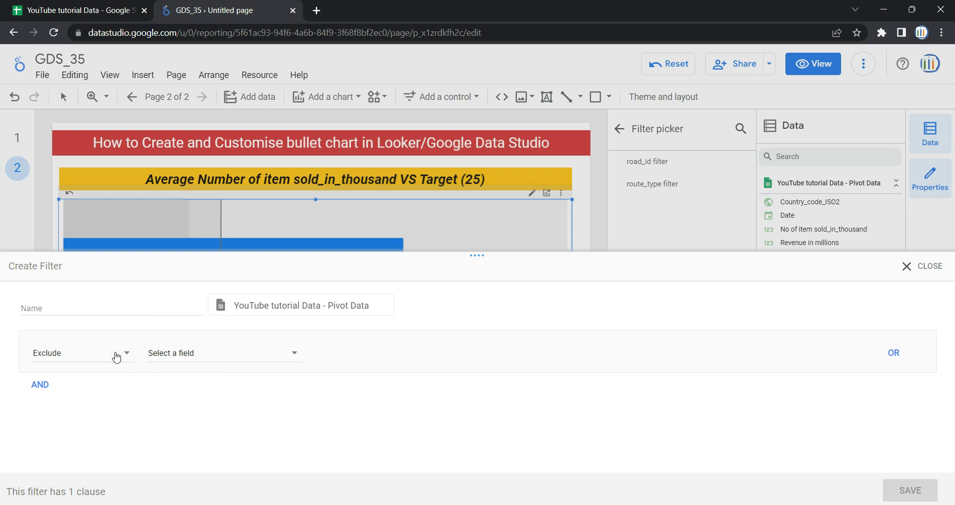
- Set the filter clause to Country_code_ISO2 Equal to (=), then discard the unsaved filter and return to the chart properties
left_click(238, 356)
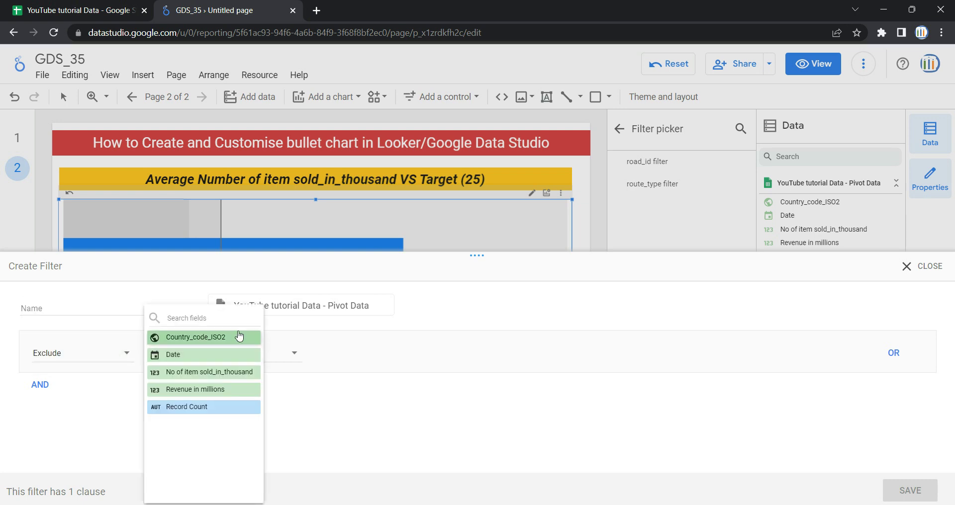
left_click(239, 339)
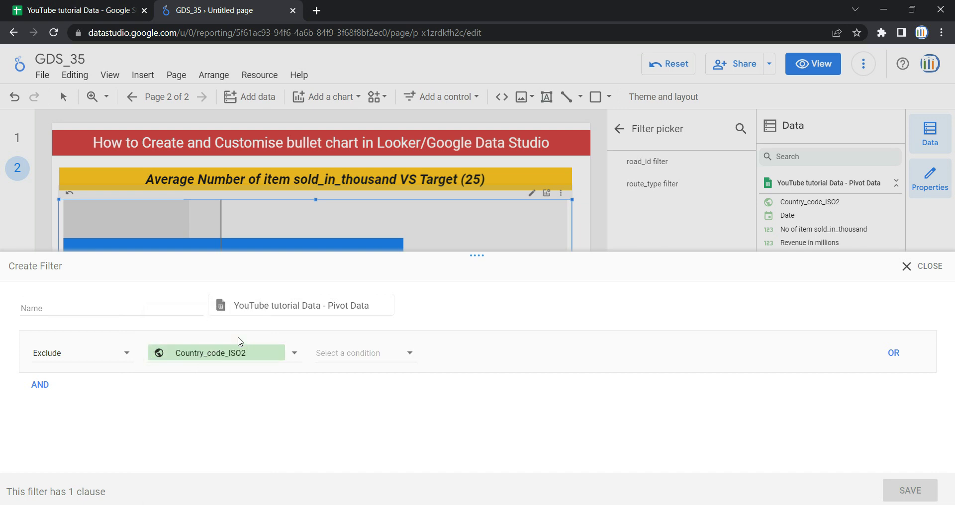
left_click(378, 358)
left_click(397, 308)
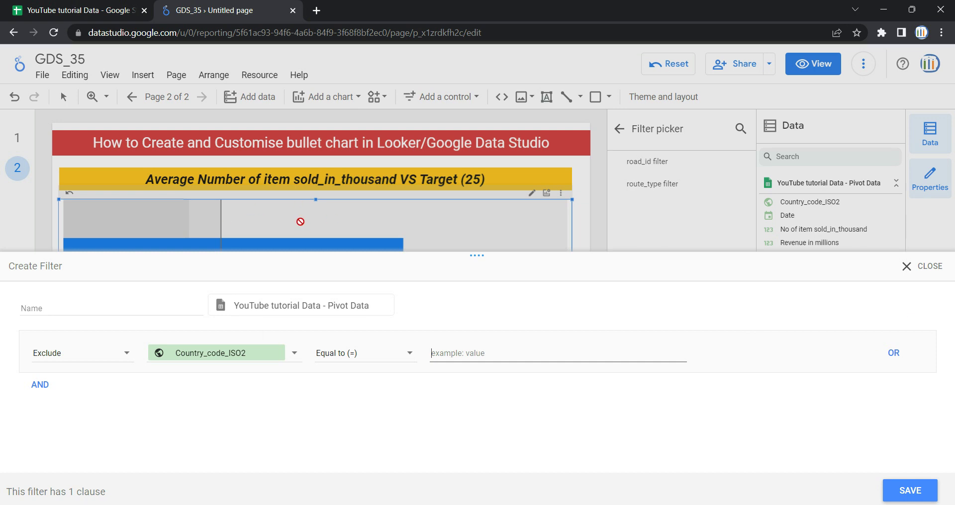
left_click(924, 267)
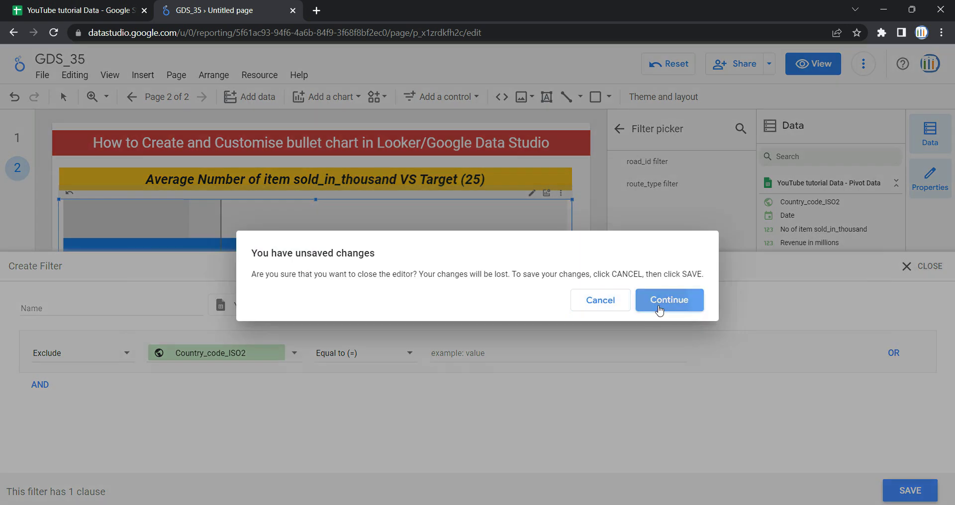
left_click(658, 309)
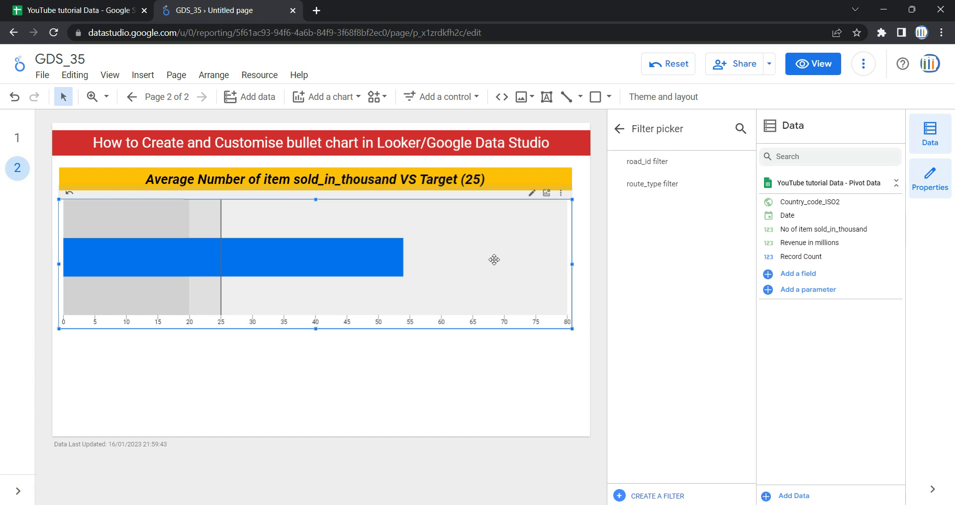
left_click(619, 128)
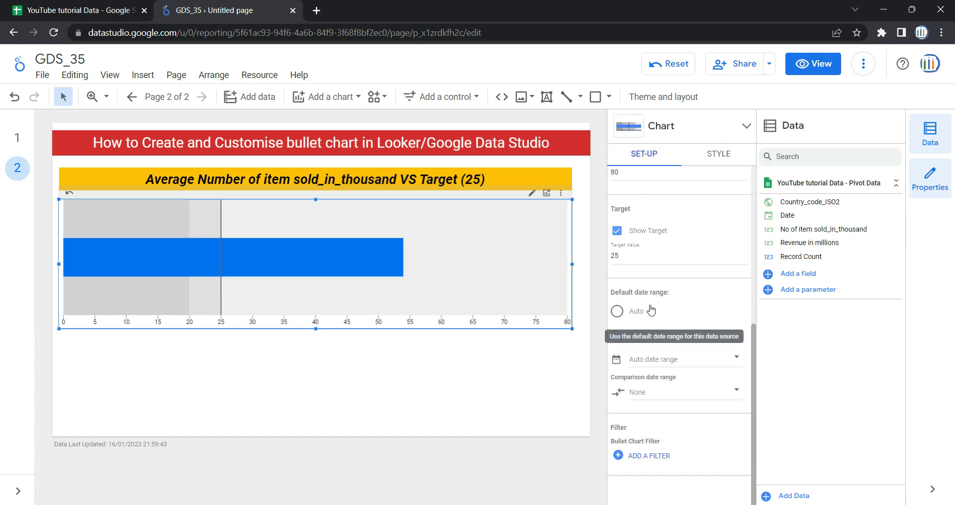
- Preview the bullet chart in view mode with the page list collapsed, and return to editing the report
scroll(672, 301, "up", 3)
scroll(673, 301, "up", 3)
left_click(718, 153)
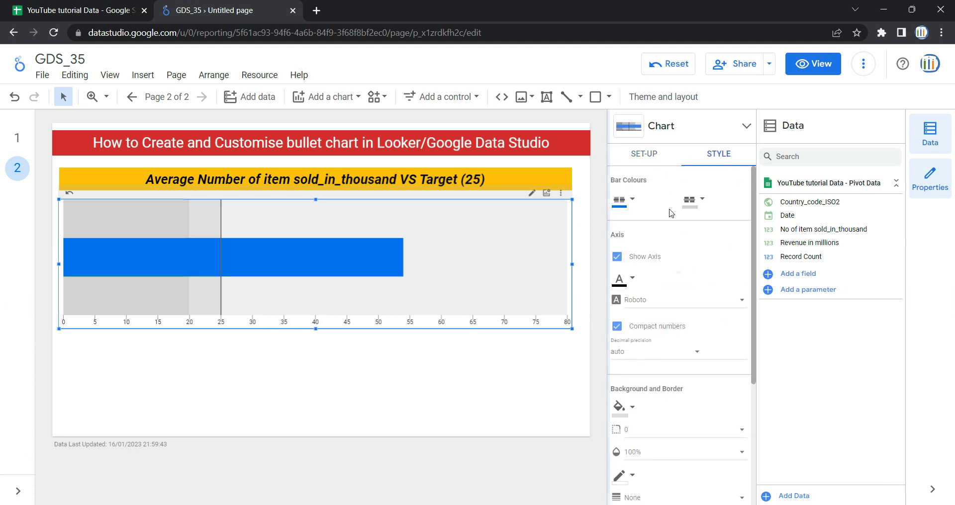
left_click(811, 78)
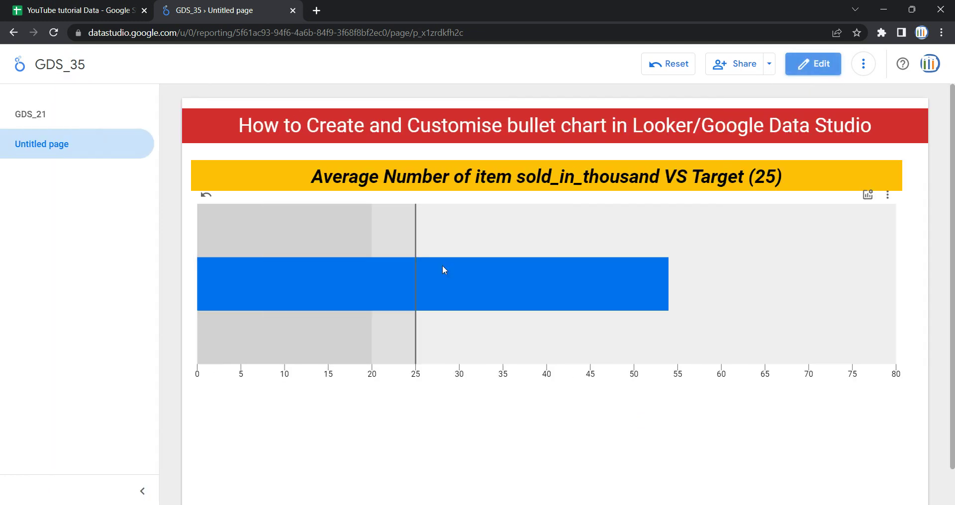
left_click(143, 492)
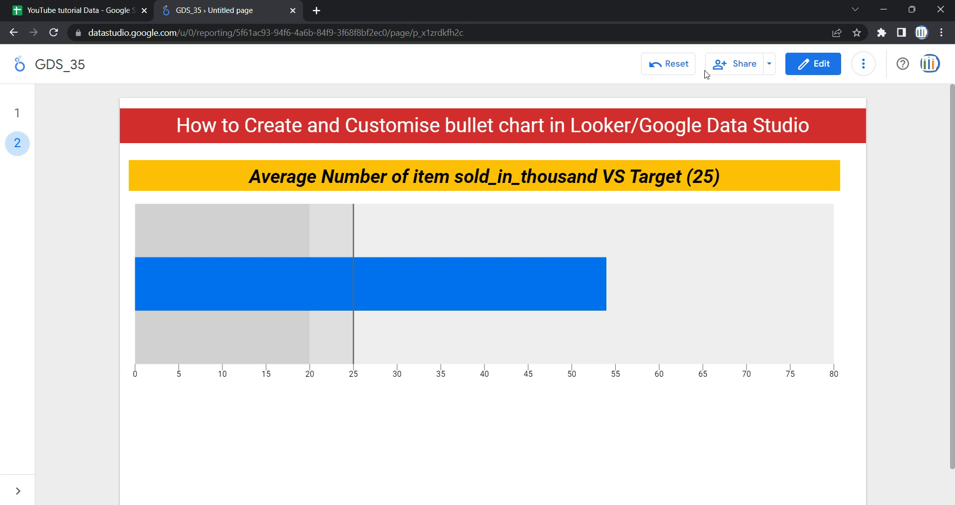
left_click(812, 64)
- Select the bullet chart and set its bar colour to dark grey
left_click(515, 245)
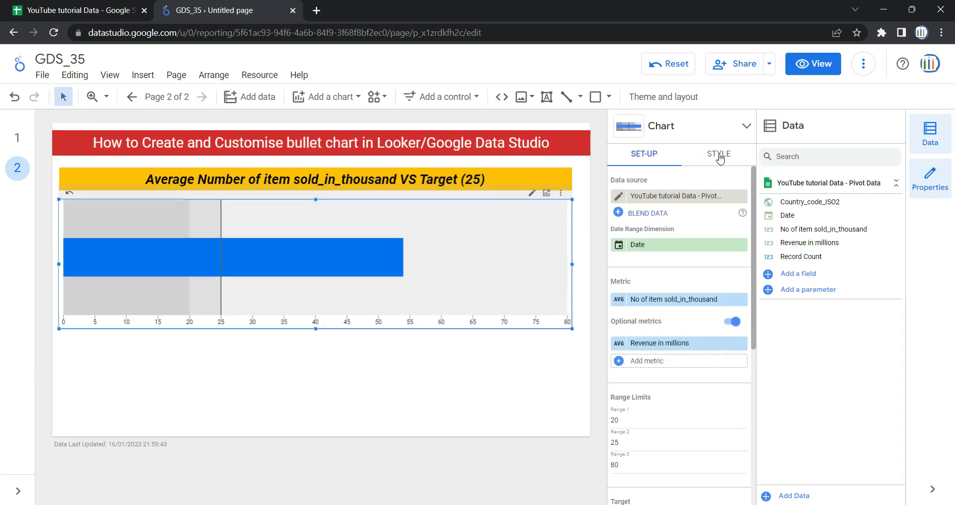
left_click(719, 158)
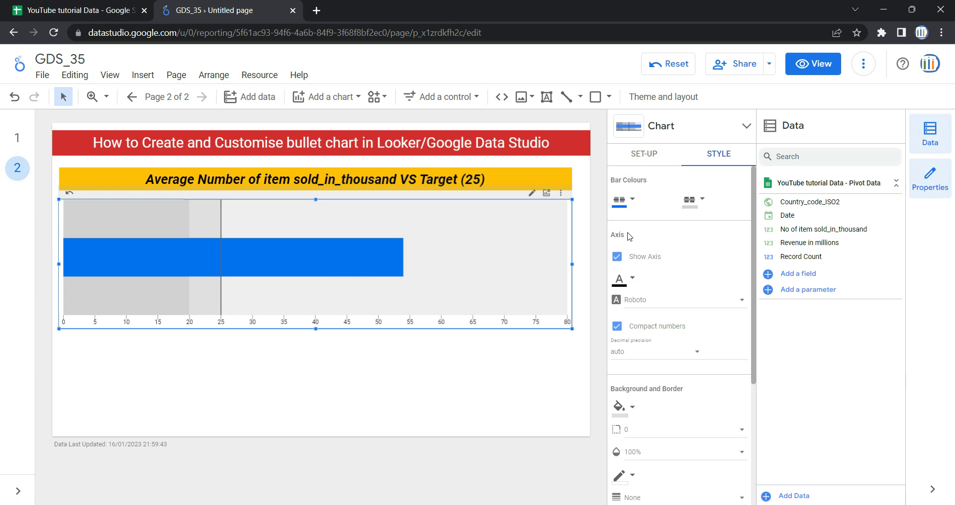
left_click(629, 202)
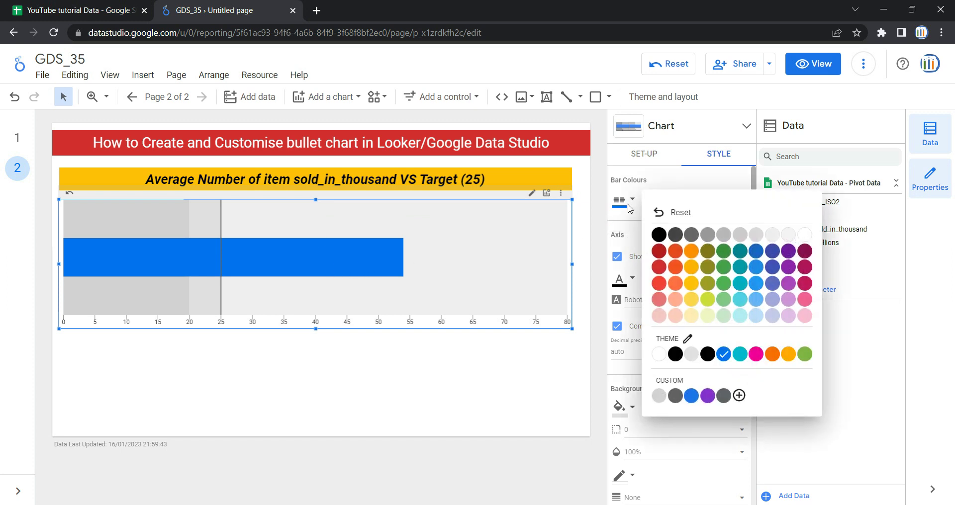
left_click(691, 239)
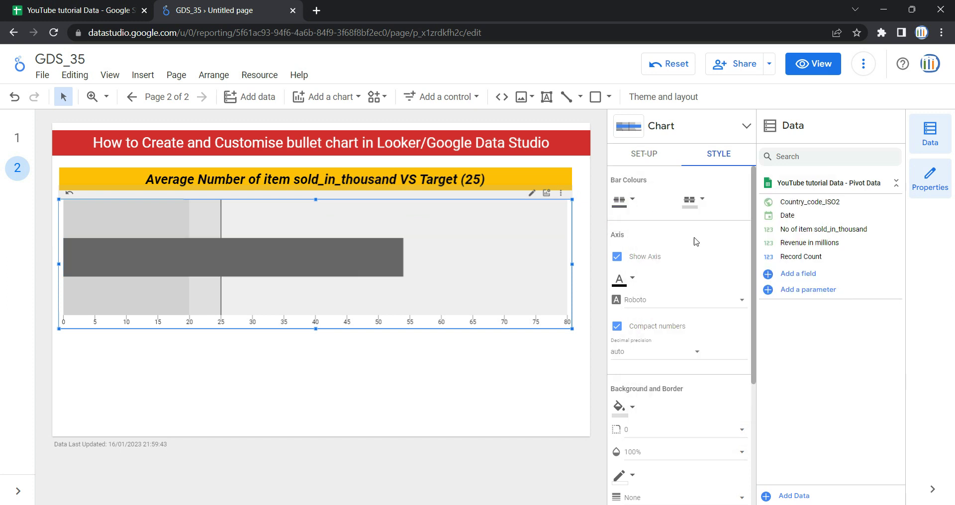
- Set the bullet chart's range colour to dark grey and its bar colour to orange
left_click(696, 213)
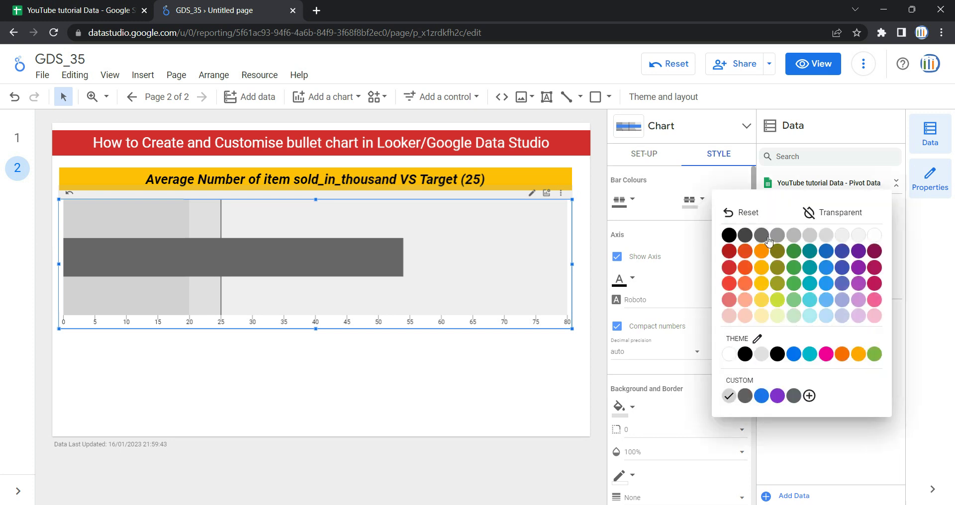
left_click(766, 238)
left_click(620, 202)
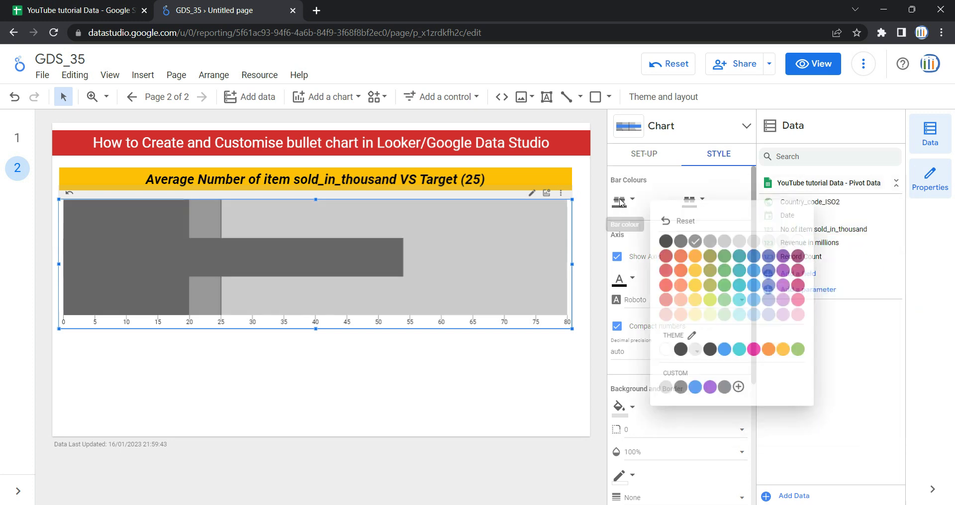
left_click(676, 284)
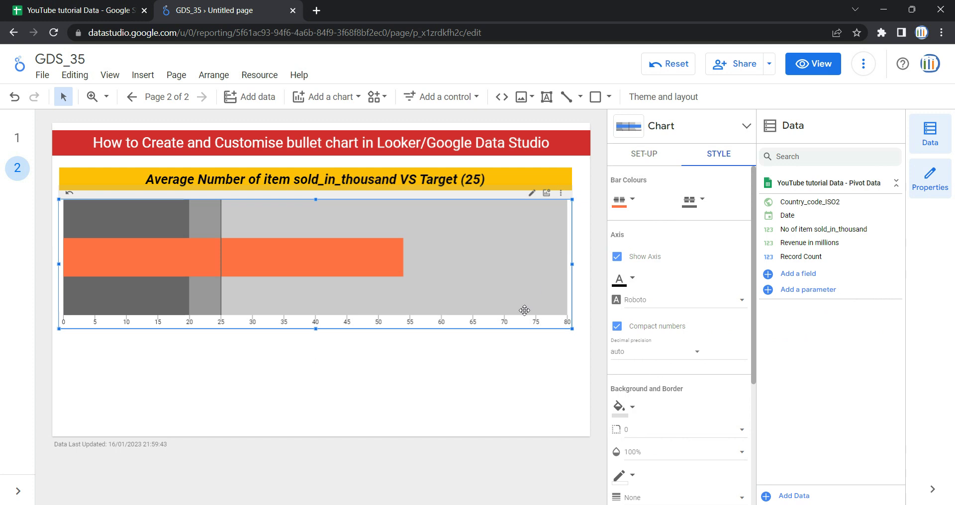
- Hide and reshow the chart's axis, and set the axis labels to a red font colour and the Tahoma font
left_click(636, 265)
left_click(636, 265)
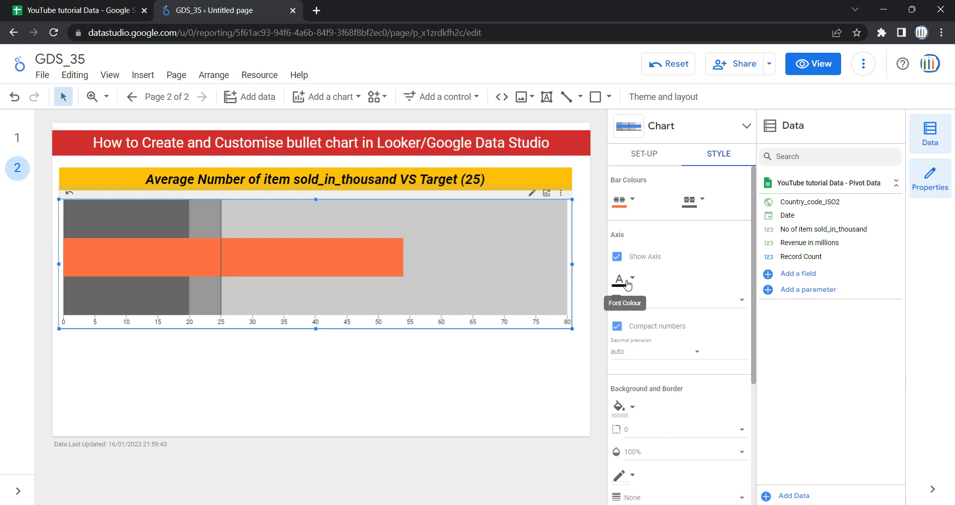
left_click(627, 284)
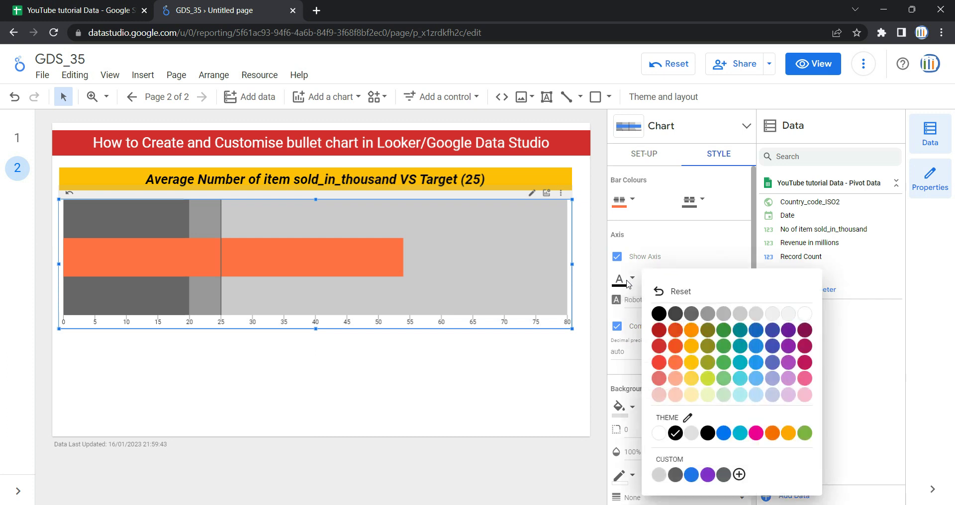
left_click(670, 365)
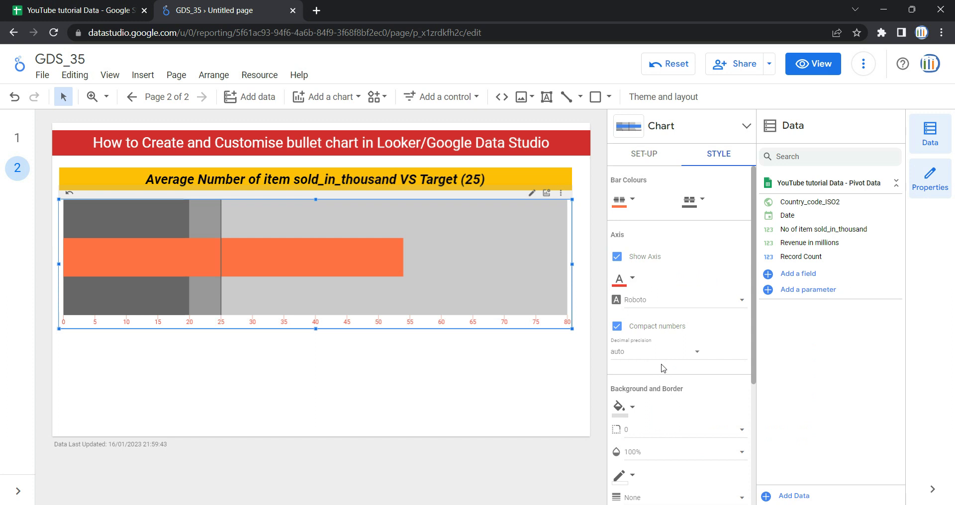
left_click(670, 309)
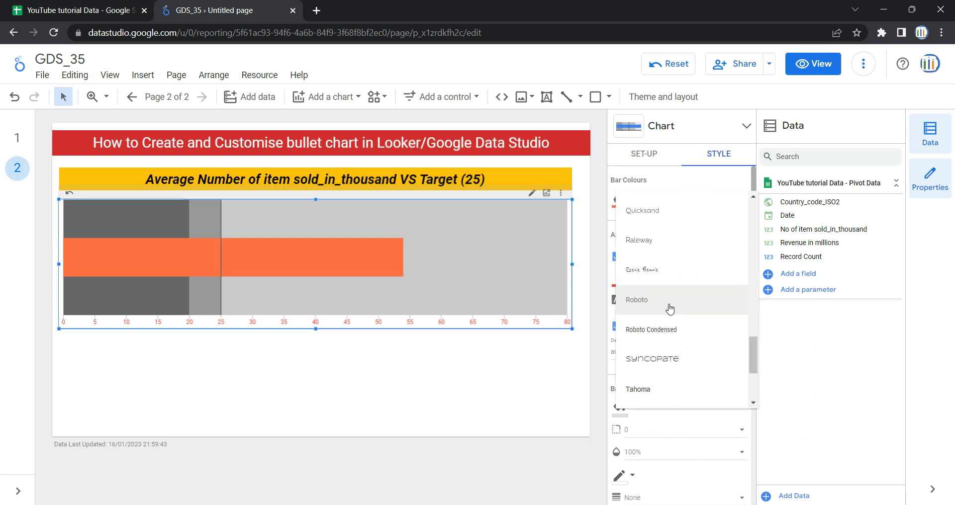
left_click(677, 388)
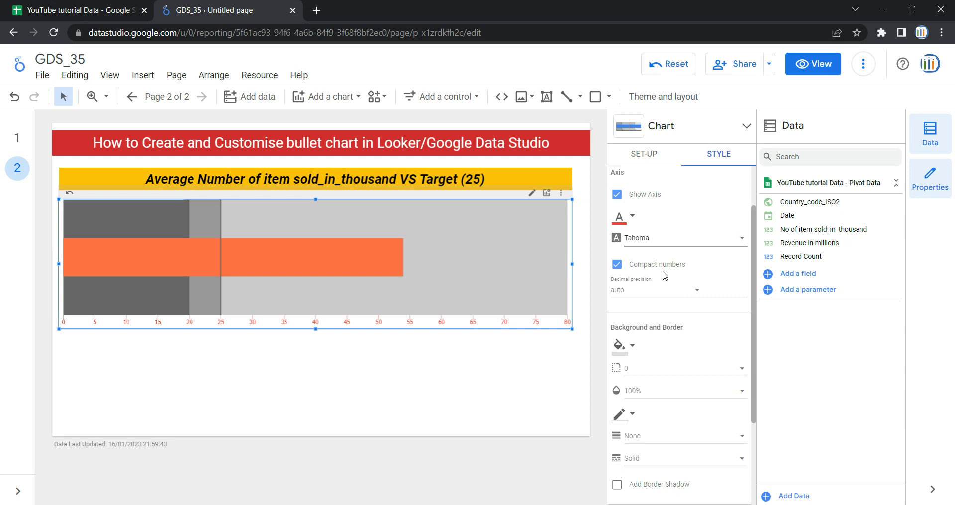
- Try a decimal precision of 2 for the chart's axis numbers and return it to auto
left_click(674, 298)
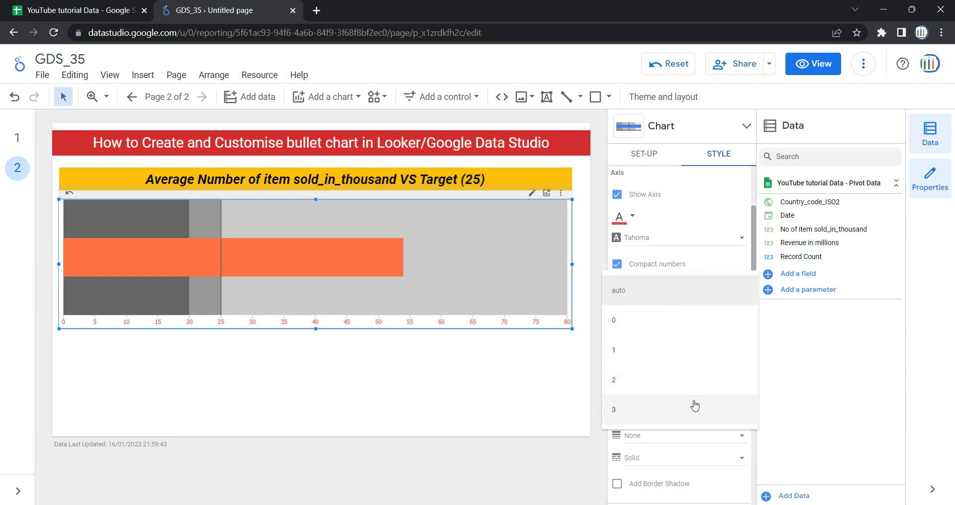
left_click(697, 392)
left_click(676, 290)
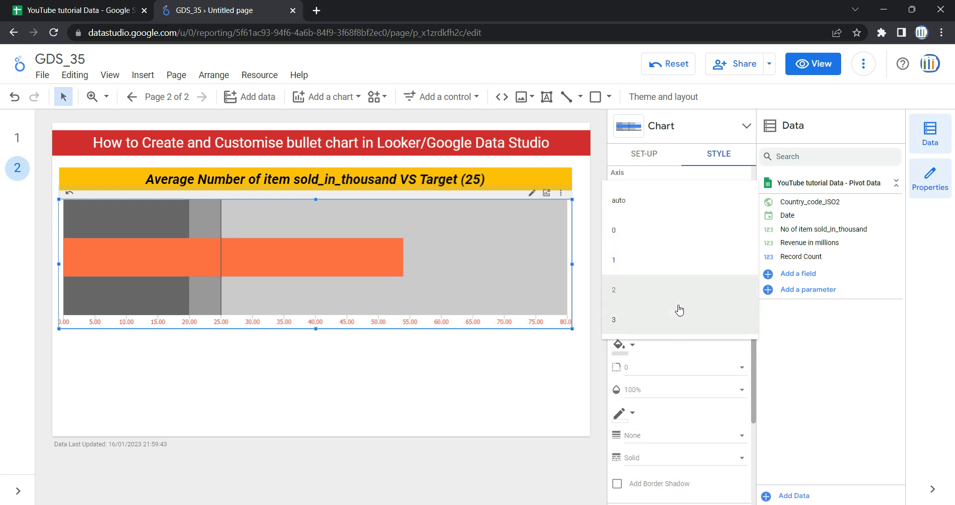
left_click(686, 205)
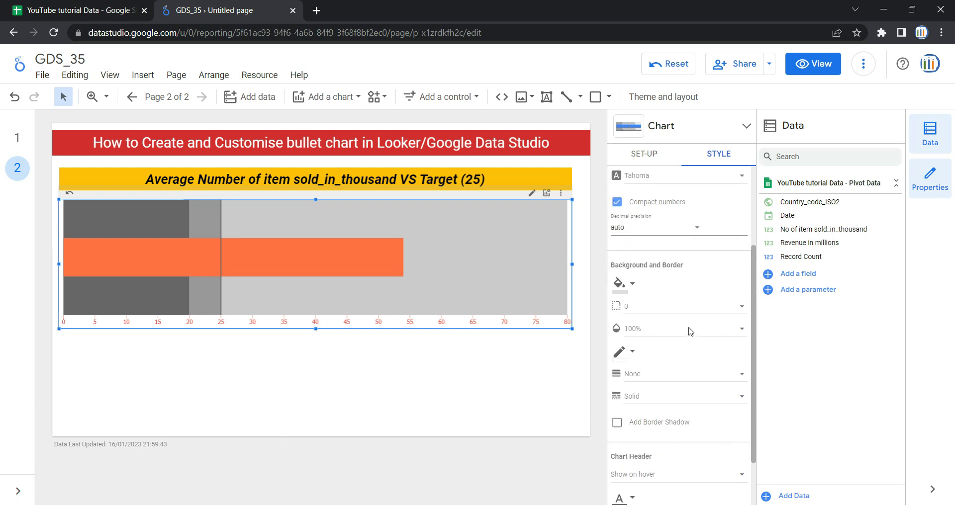
- Open the chart's background colour choices and change the bullet bar to a deeper orange
scroll(681, 323, "down", 3)
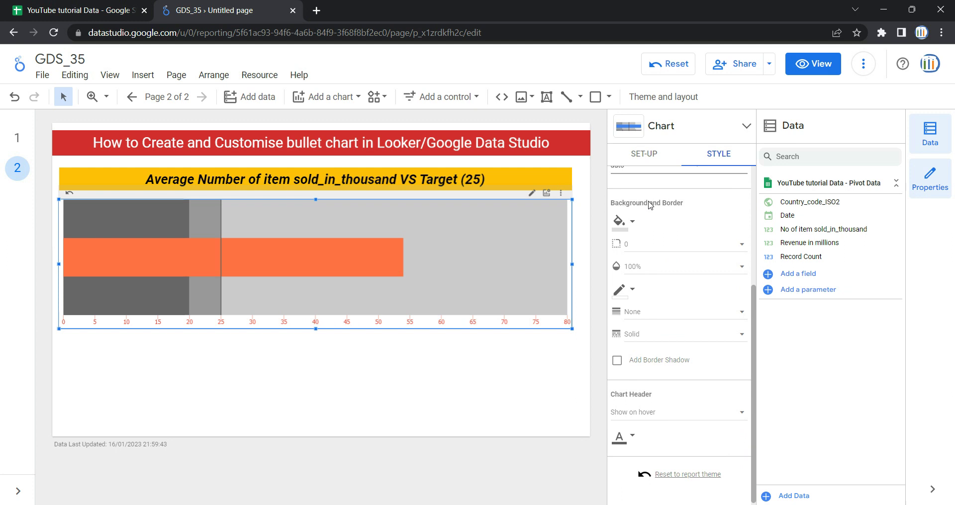
left_click(626, 231)
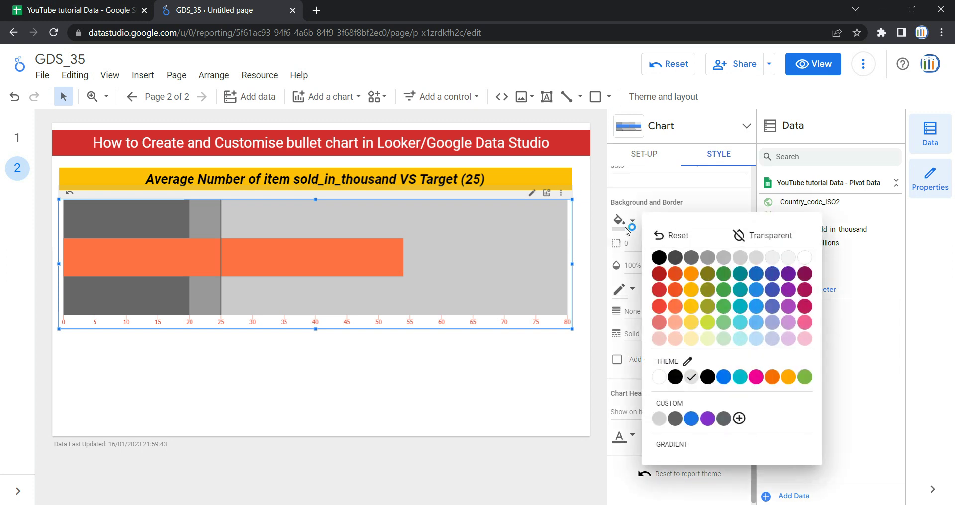
left_click(731, 281)
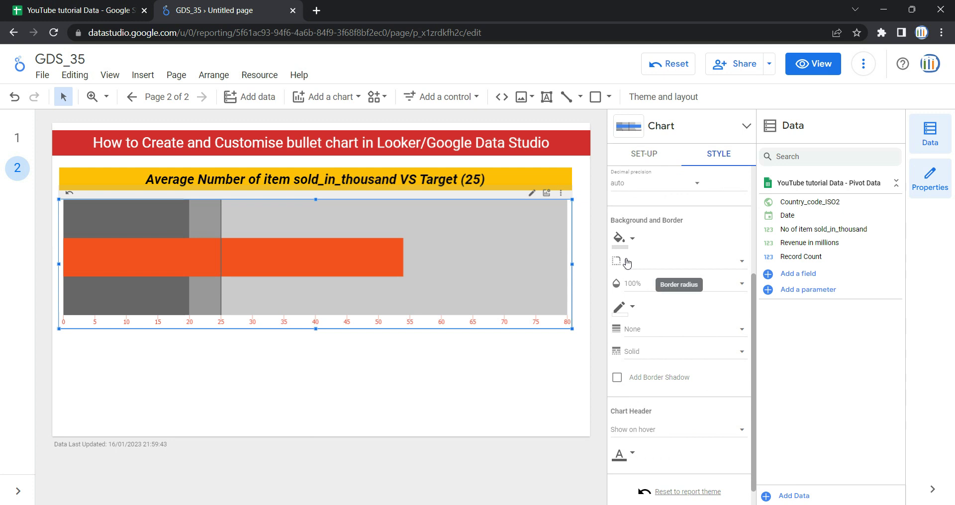
- Set the bullet chart's border radius to 100
left_click(627, 263)
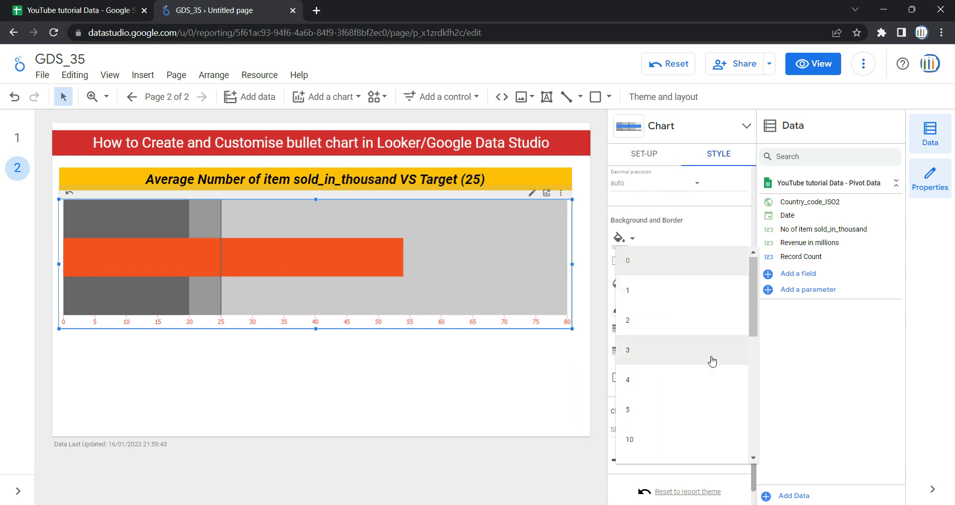
scroll(712, 362, "down", 5)
scroll(712, 363, "down", 2)
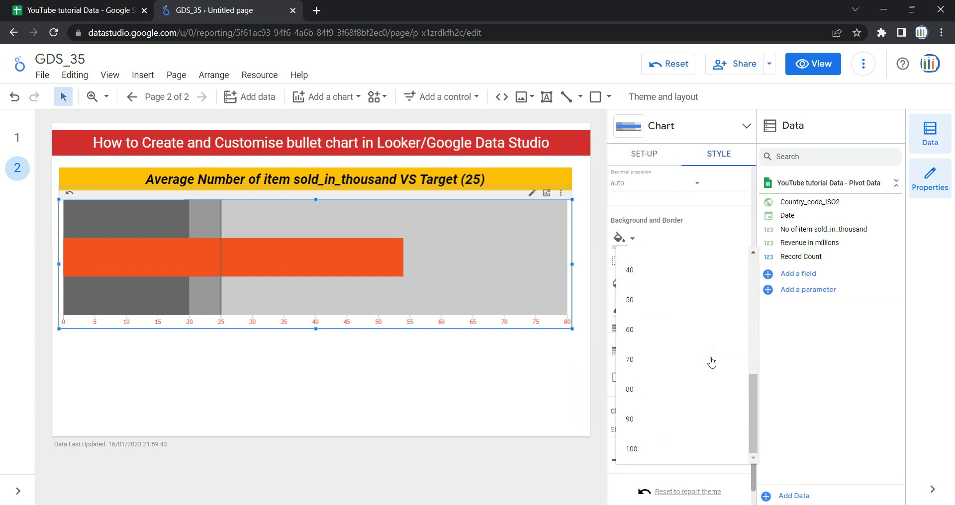
left_click(665, 453)
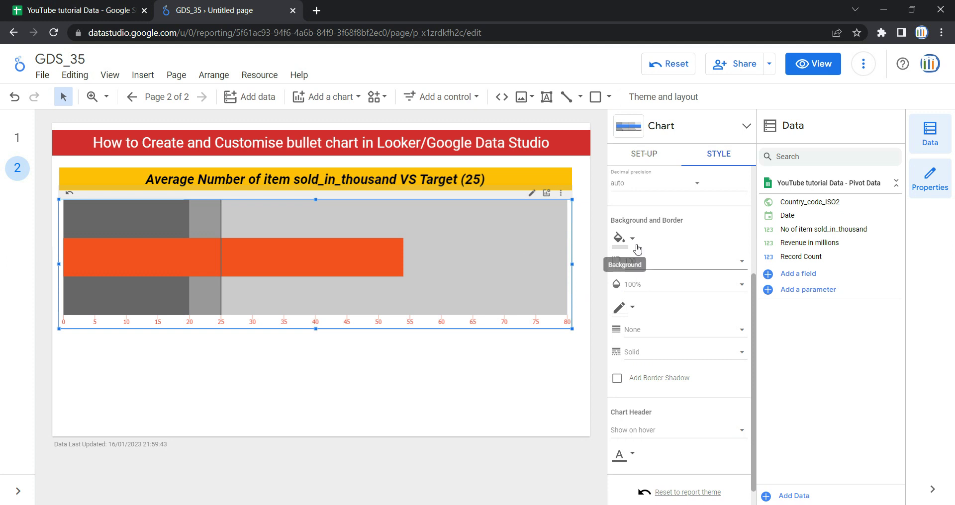
- Fill the bullet chart's background with amber yellow and set its border radius to 0
left_click(620, 238)
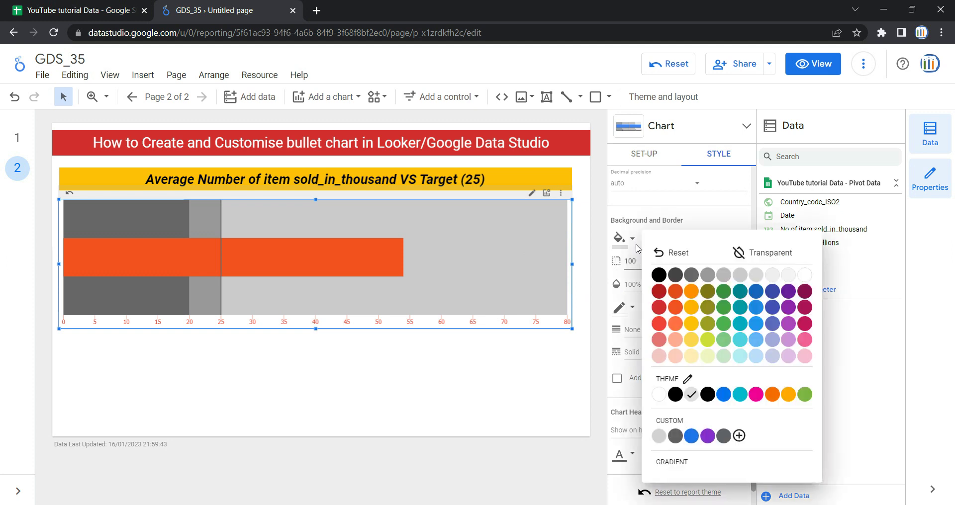
left_click(692, 325)
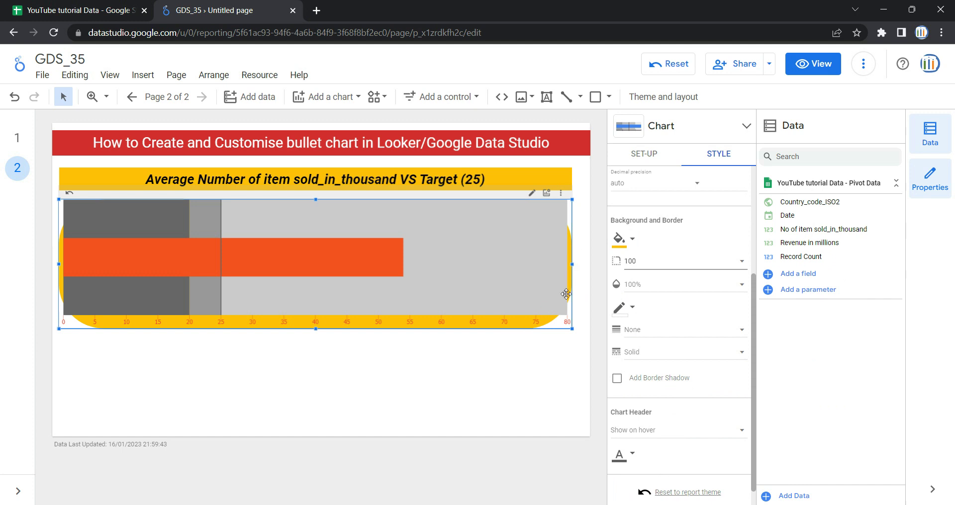
left_click(646, 264)
scroll(648, 267, "up", 2)
left_click(635, 74)
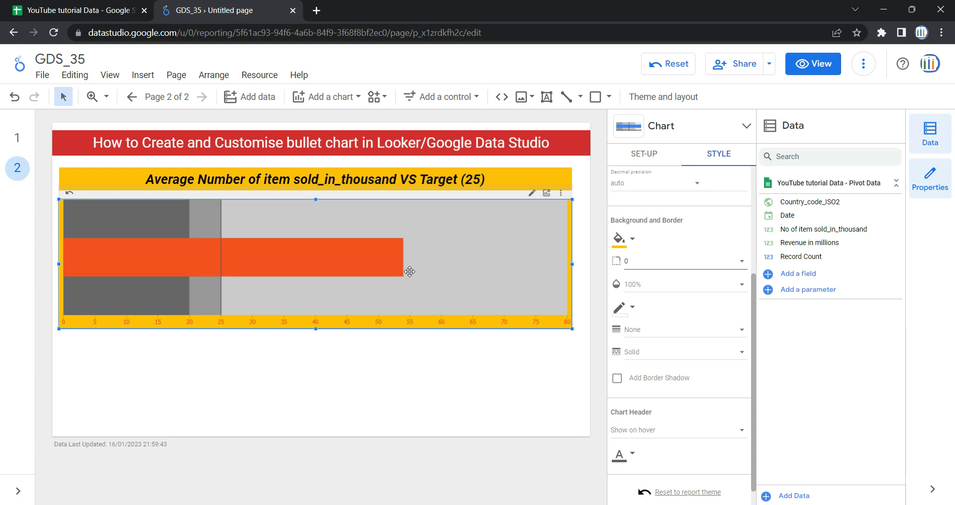
- Try 0% opacity on the bullet chart and restore it to 100%
left_click(655, 284)
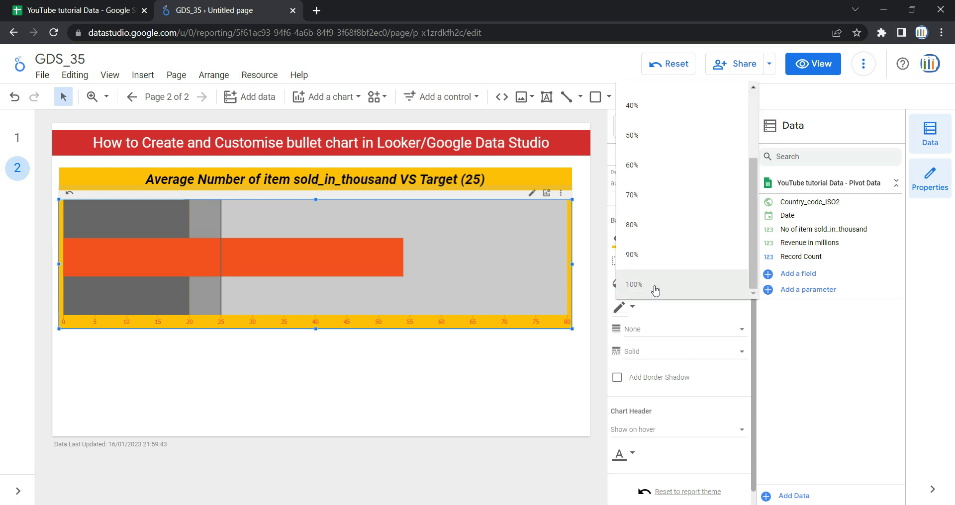
scroll(653, 199, "up", 3)
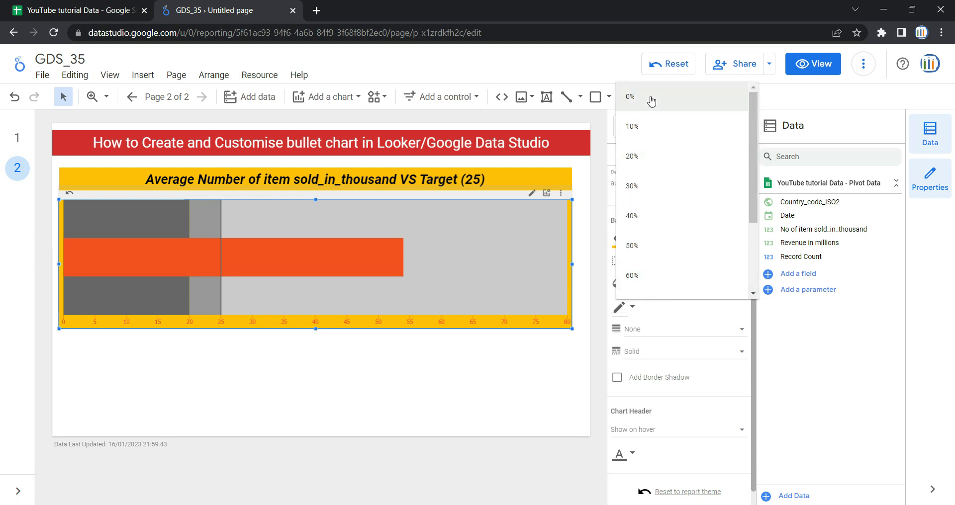
left_click(651, 101)
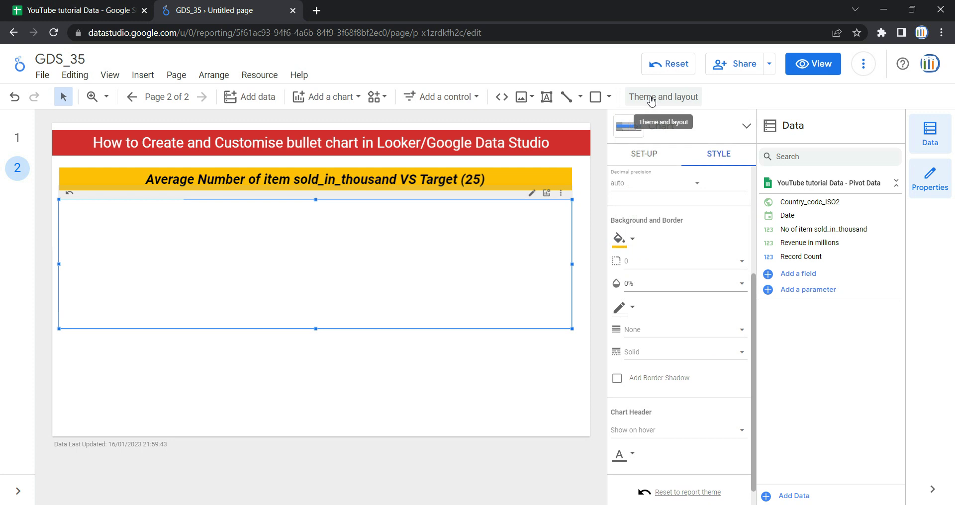
left_click(654, 293)
scroll(661, 398, "down", 3)
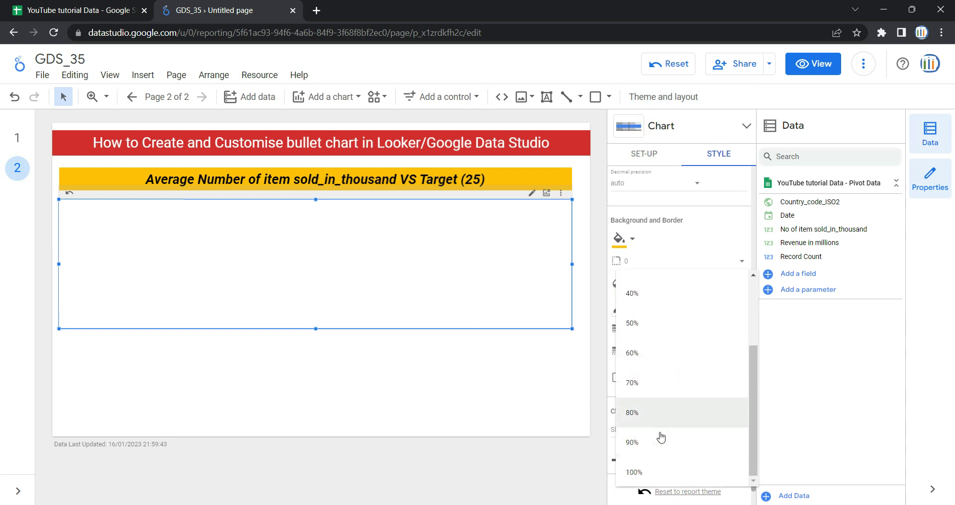
left_click(658, 473)
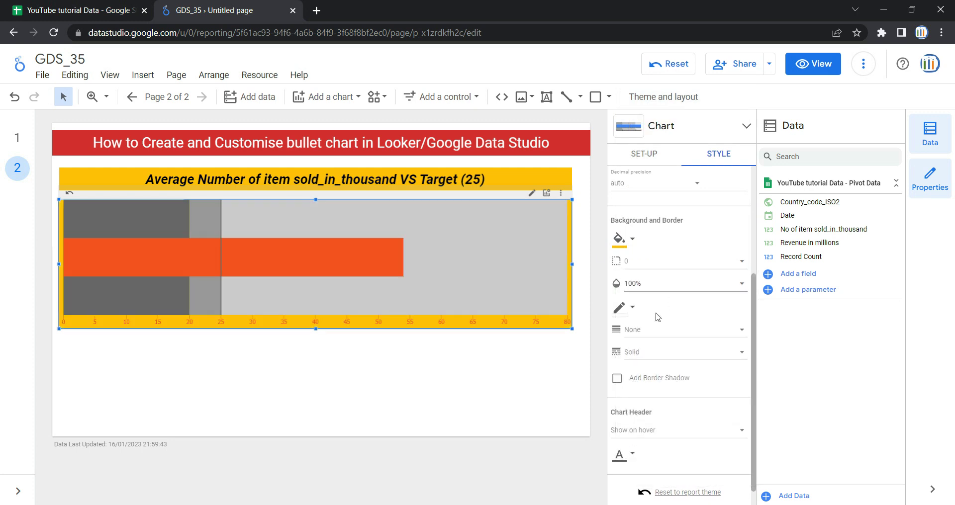
- Give the bullet chart a blue border with a weight of 5
scroll(676, 353, "down", 1)
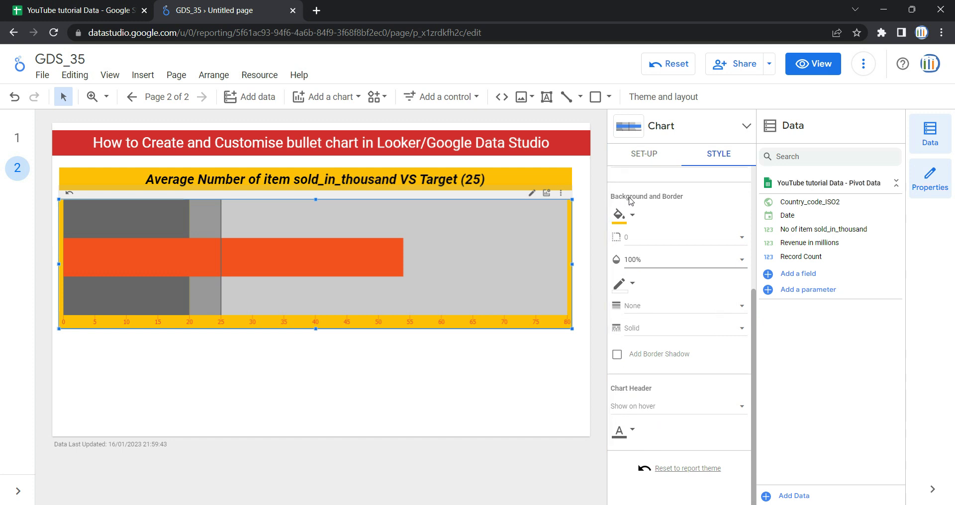
left_click(624, 291)
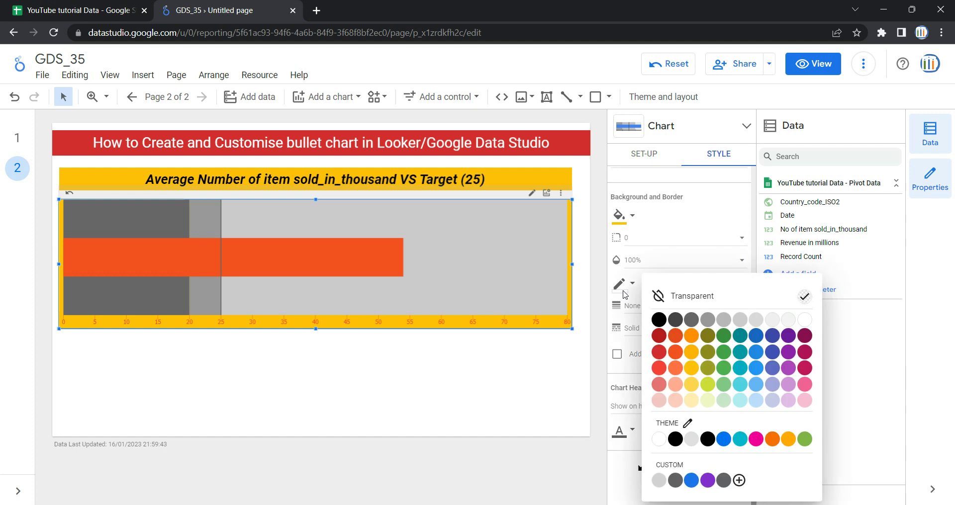
left_click(756, 349)
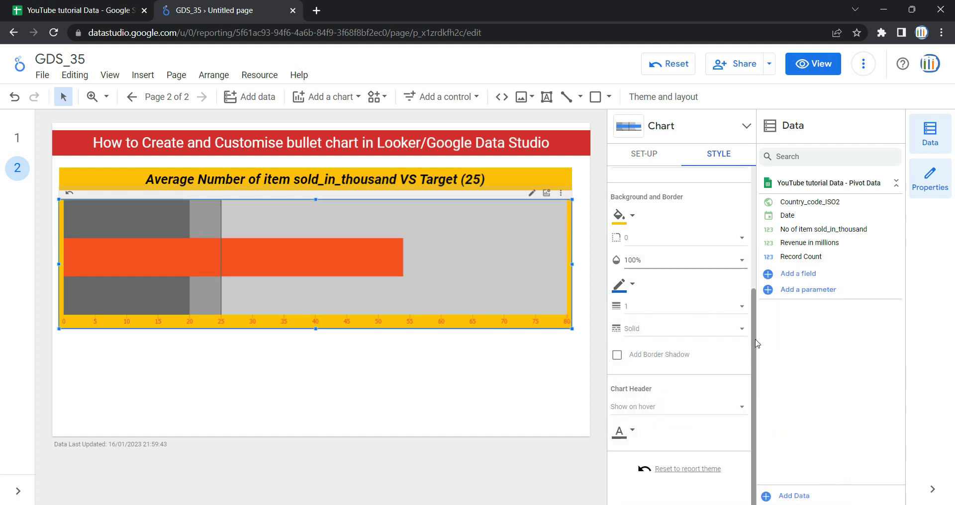
left_click(629, 312)
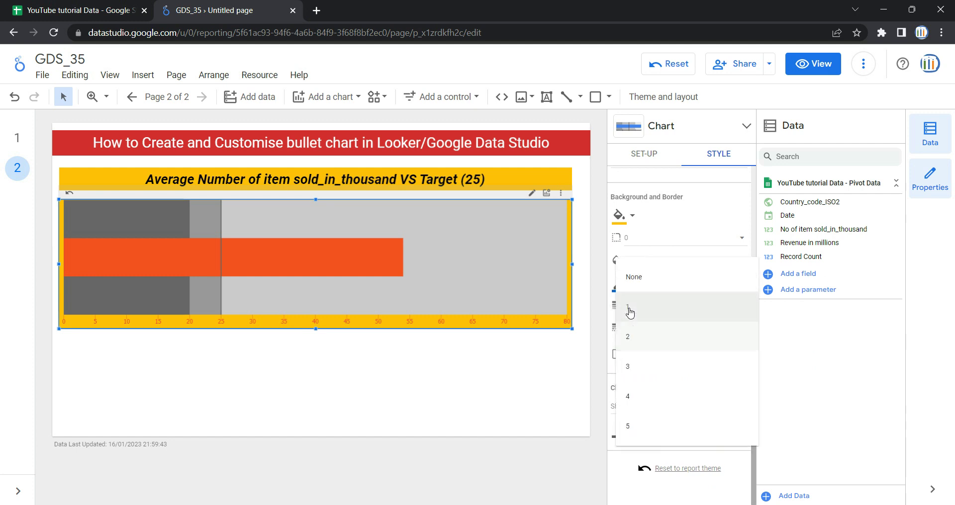
left_click(652, 421)
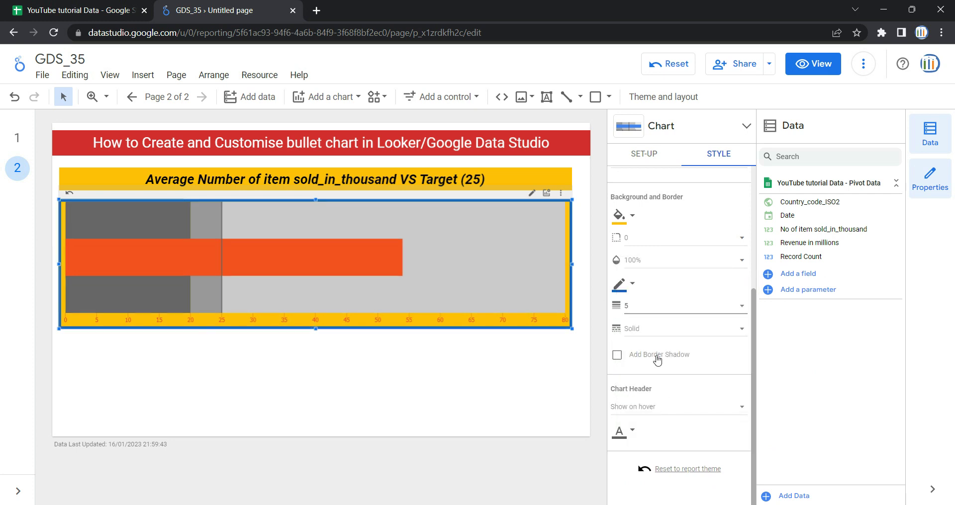
- Try the solid, dashed and dotted styles on the chart's border, and set the border style to double
left_click(635, 330)
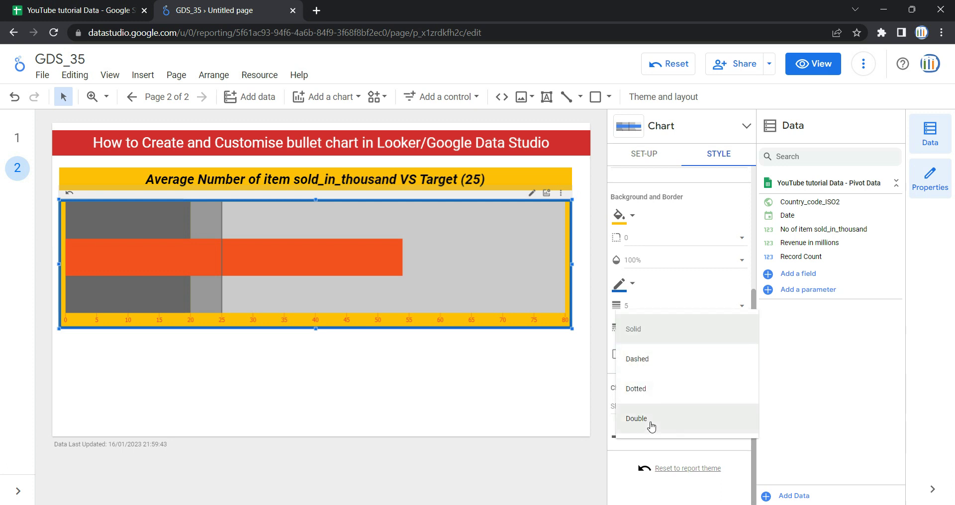
left_click(650, 336)
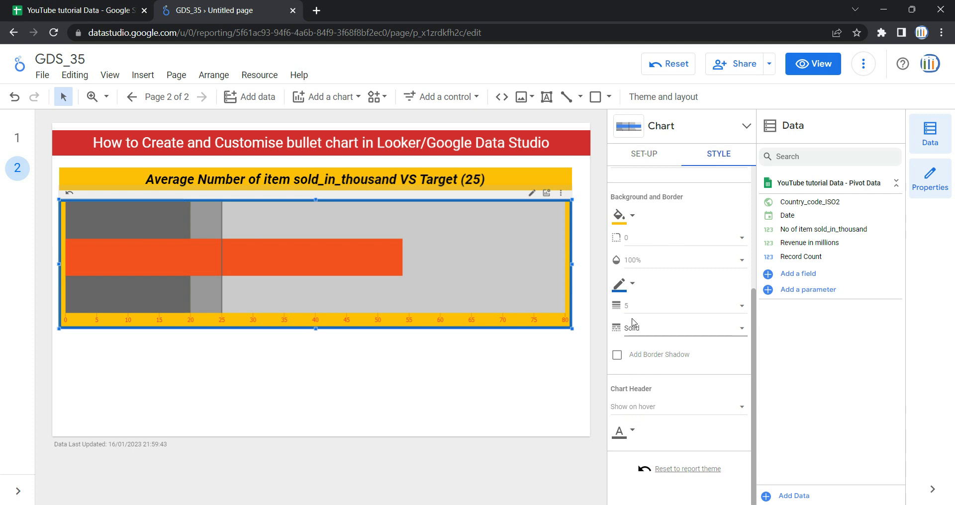
left_click(646, 330)
left_click(654, 360)
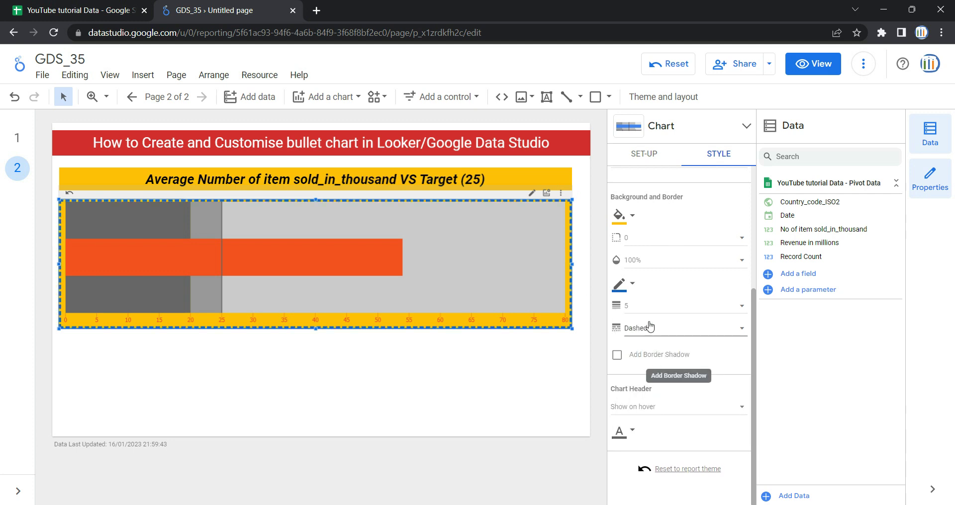
left_click(646, 329)
left_click(667, 367)
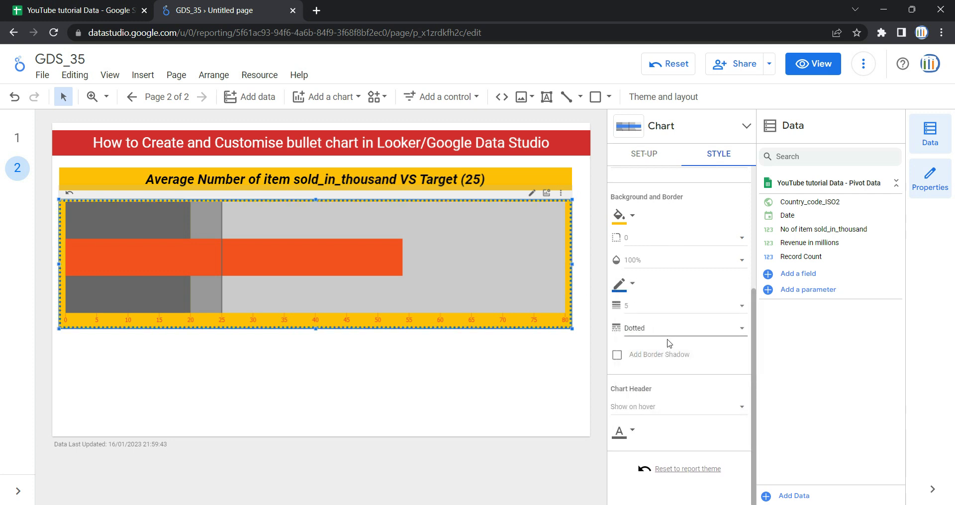
left_click(667, 330)
left_click(676, 366)
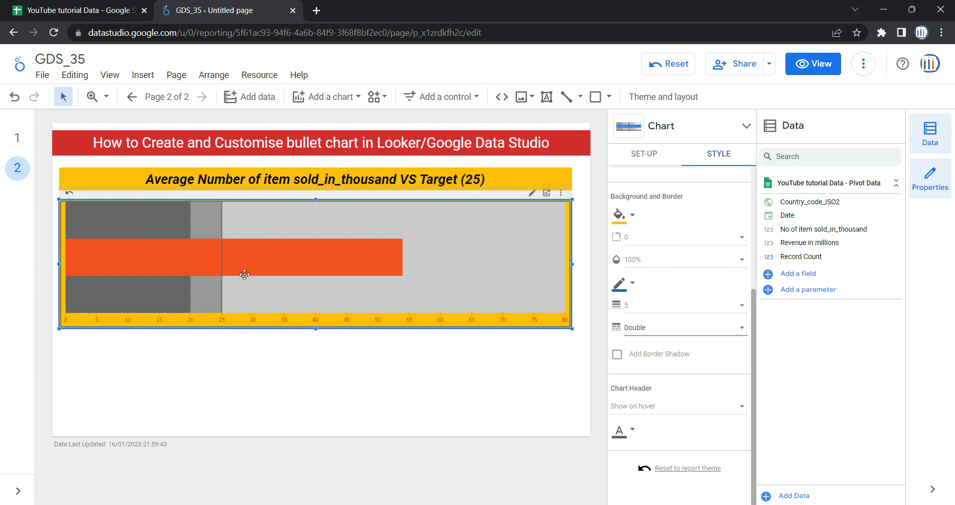
- Preview the styled bullet chart in view mode with the page list collapsed
left_click(806, 64)
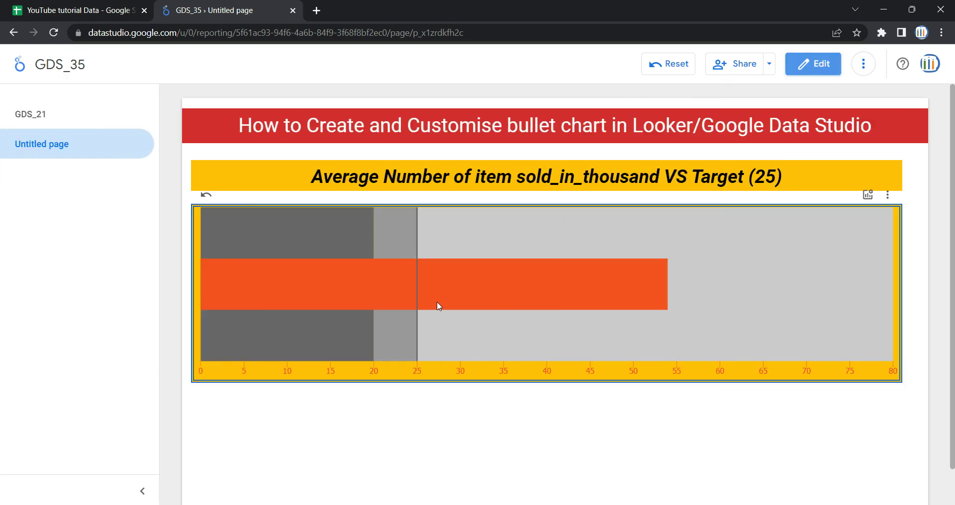
left_click(143, 493)
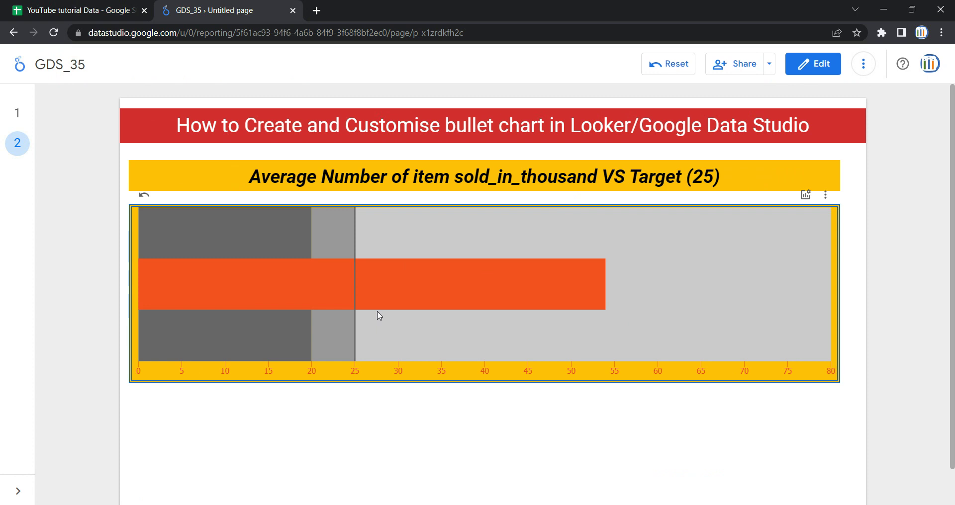